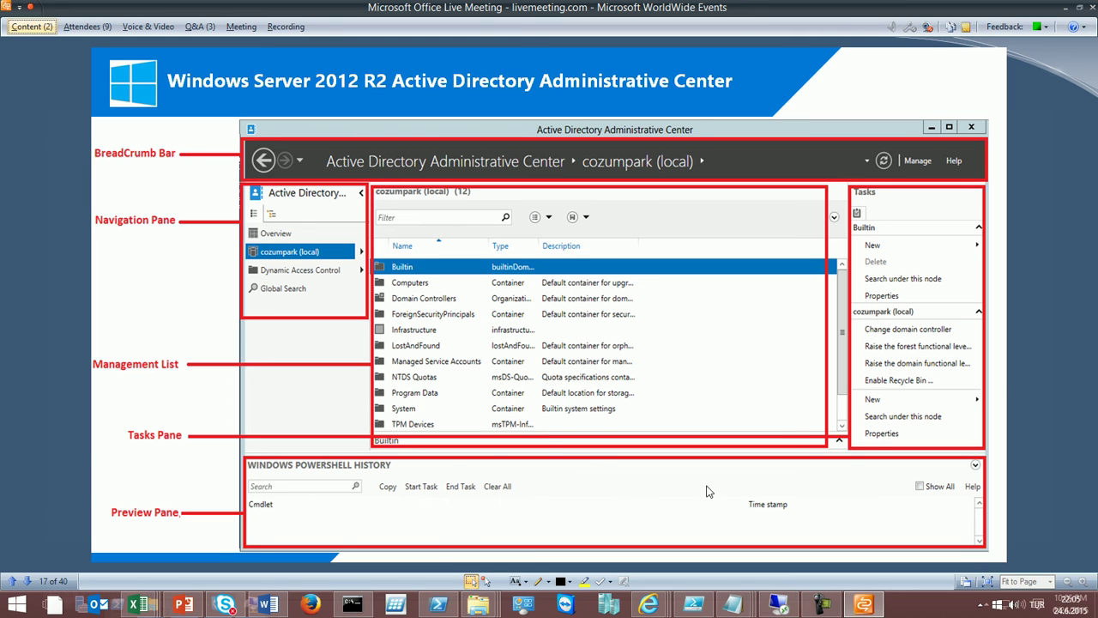
- Join Live Meeting computer audio with the mic unmuted and share the server's remote desktop
{"action": "left_click", "coordinate": [170, 27]}
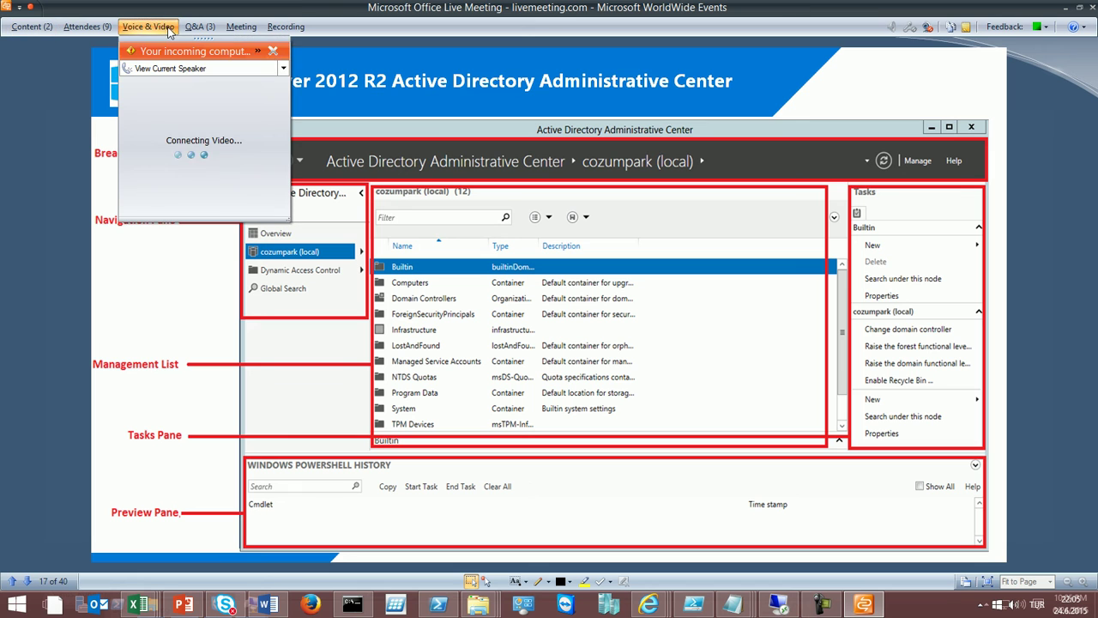
{"action": "left_click", "coordinate": [152, 53]}
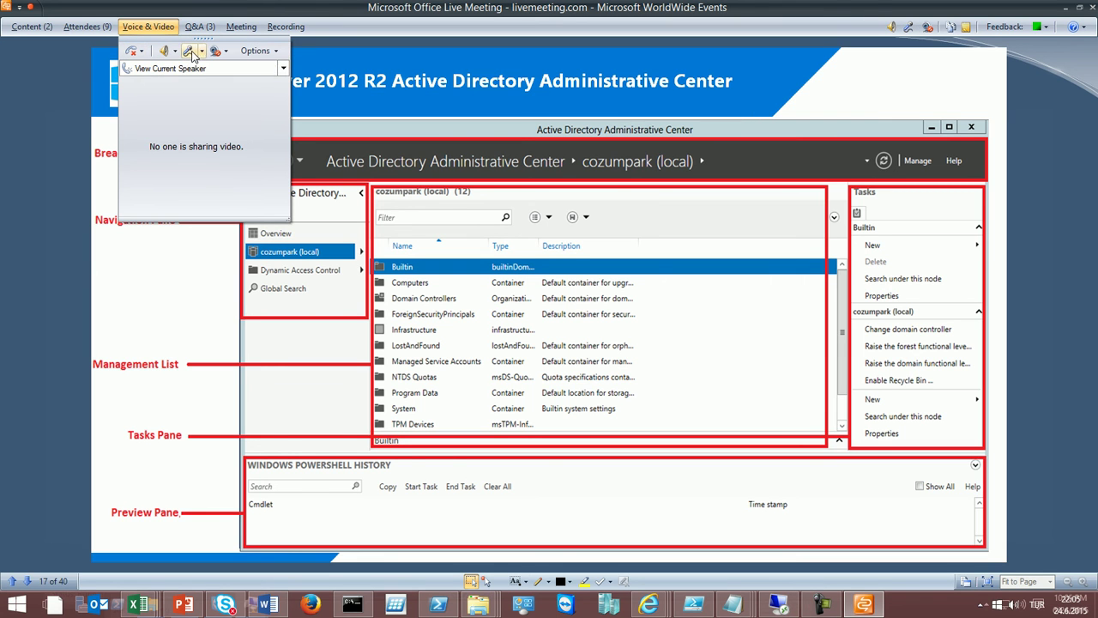
{"action": "left_click", "coordinate": [15, 91]}
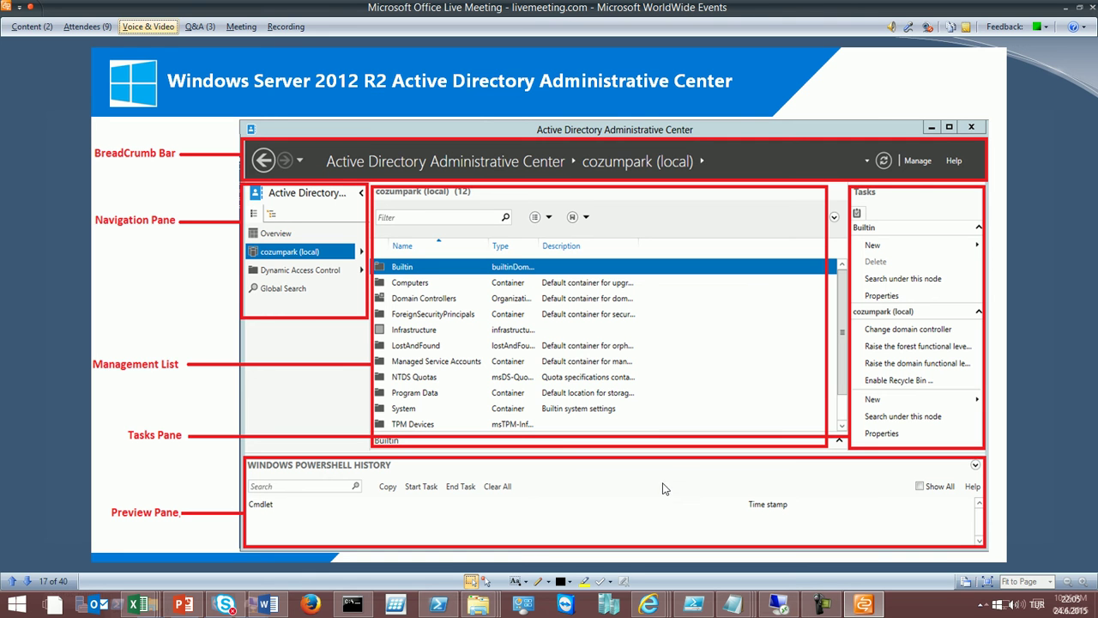
{"action": "left_click", "coordinate": [36, 36]}
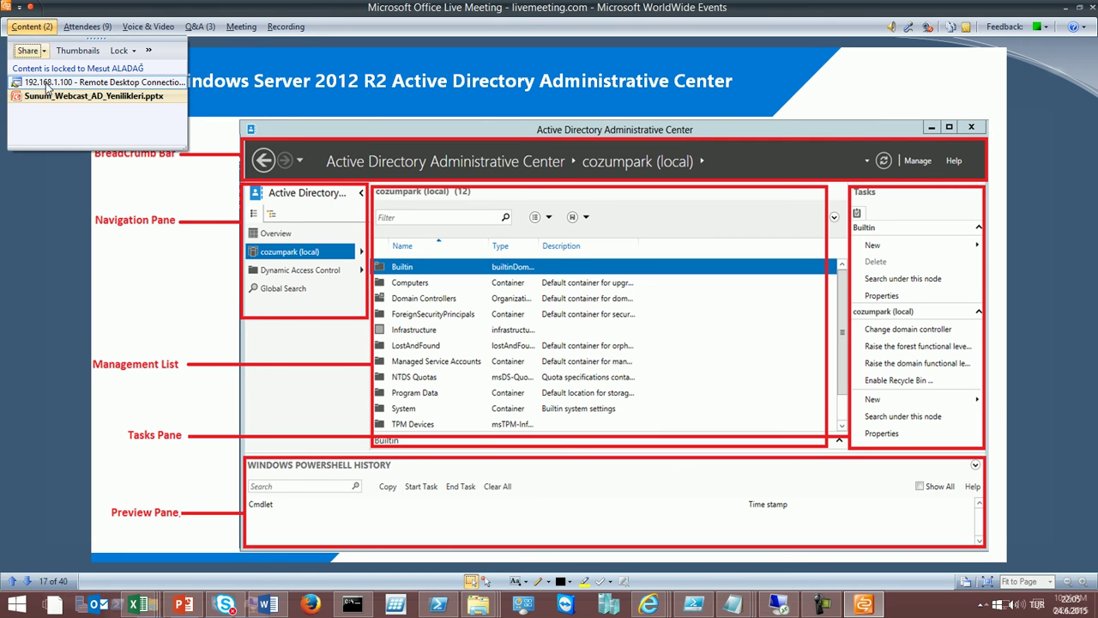
{"action": "left_click", "coordinate": [50, 84]}
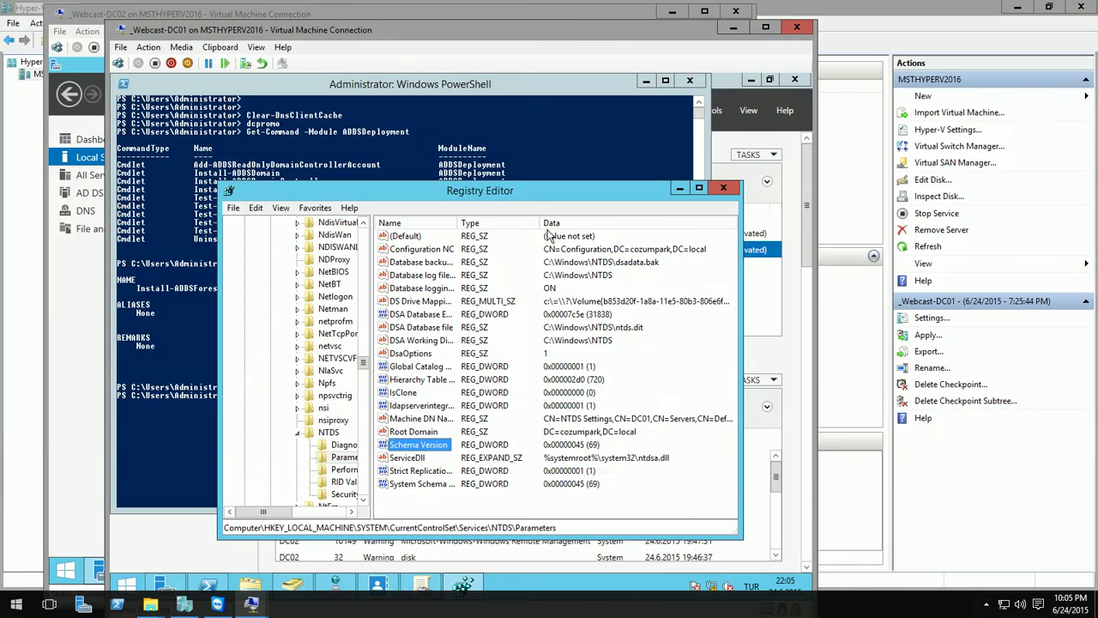
- In ADAC, show PowerShell History, expand Company and bring up the IT unit's actions menu
{"action": "left_click", "coordinate": [378, 586]}
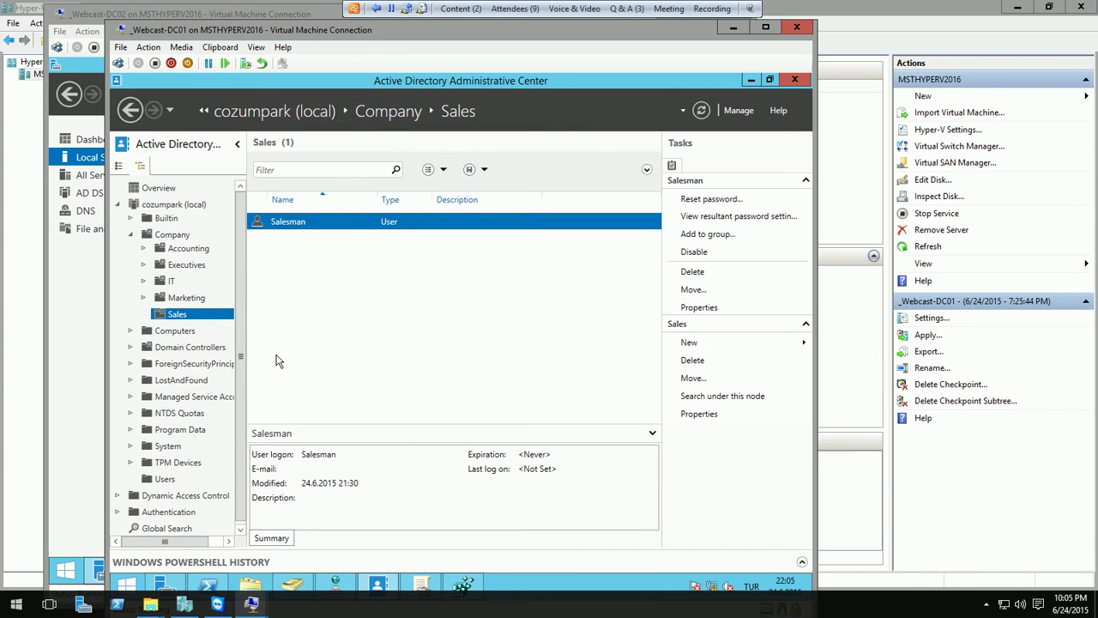
{"action": "left_click", "coordinate": [336, 548]}
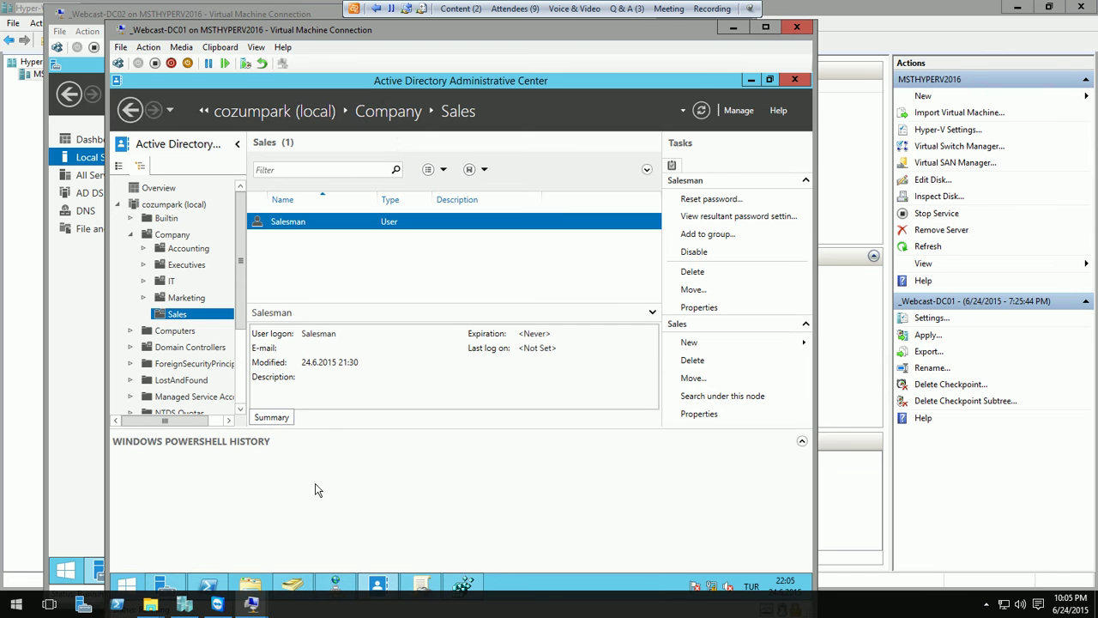
{"action": "left_click", "coordinate": [131, 235]}
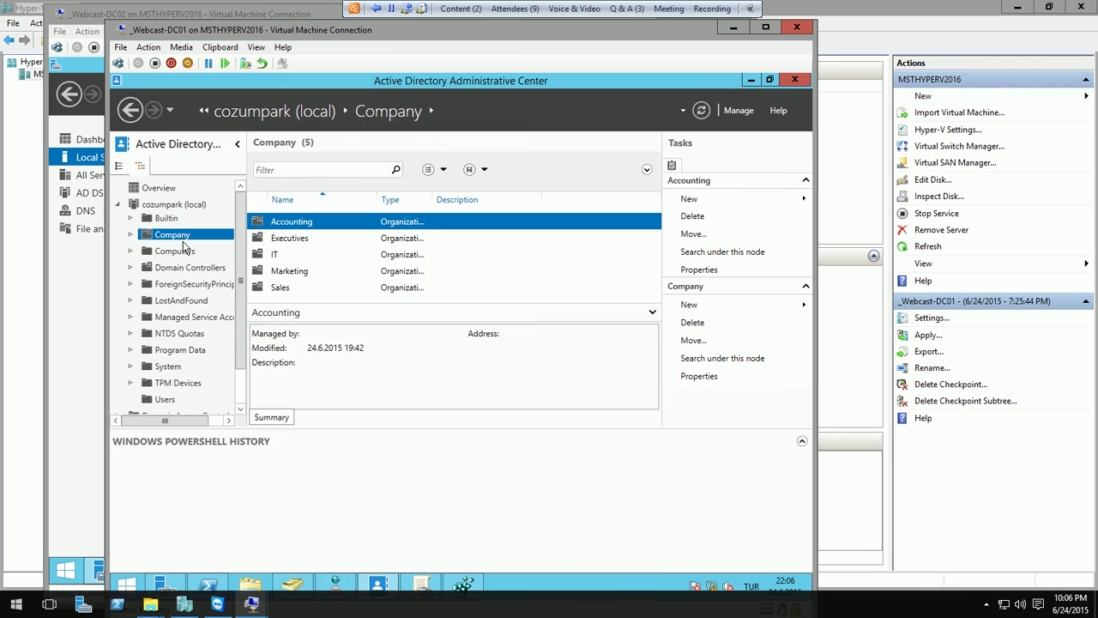
{"action": "left_click", "coordinate": [131, 235]}
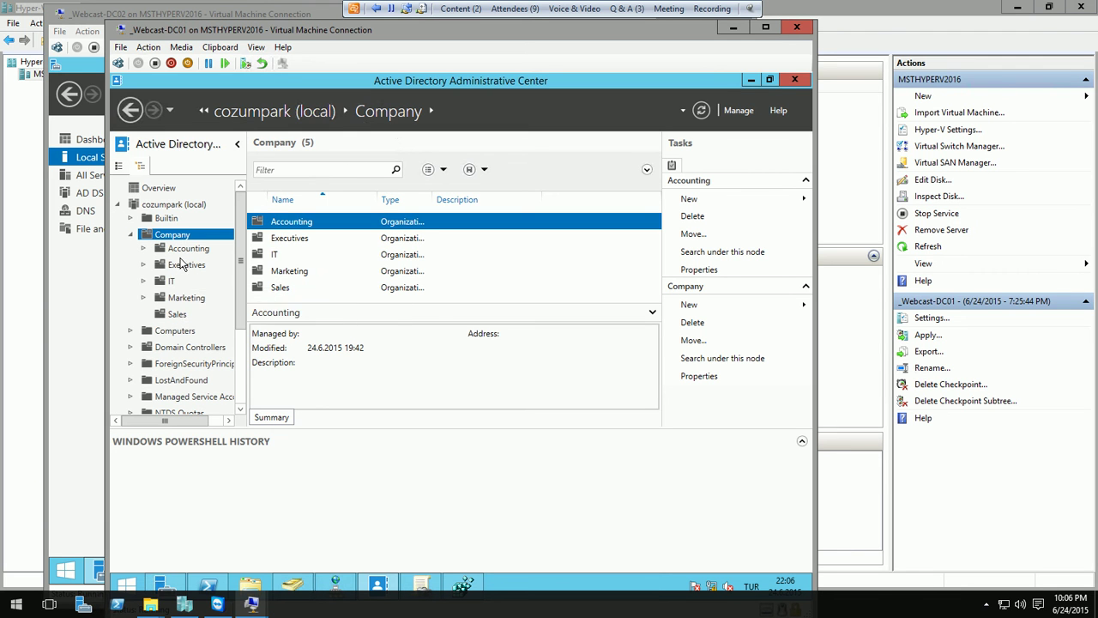
{"action": "right_click", "coordinate": [176, 283]}
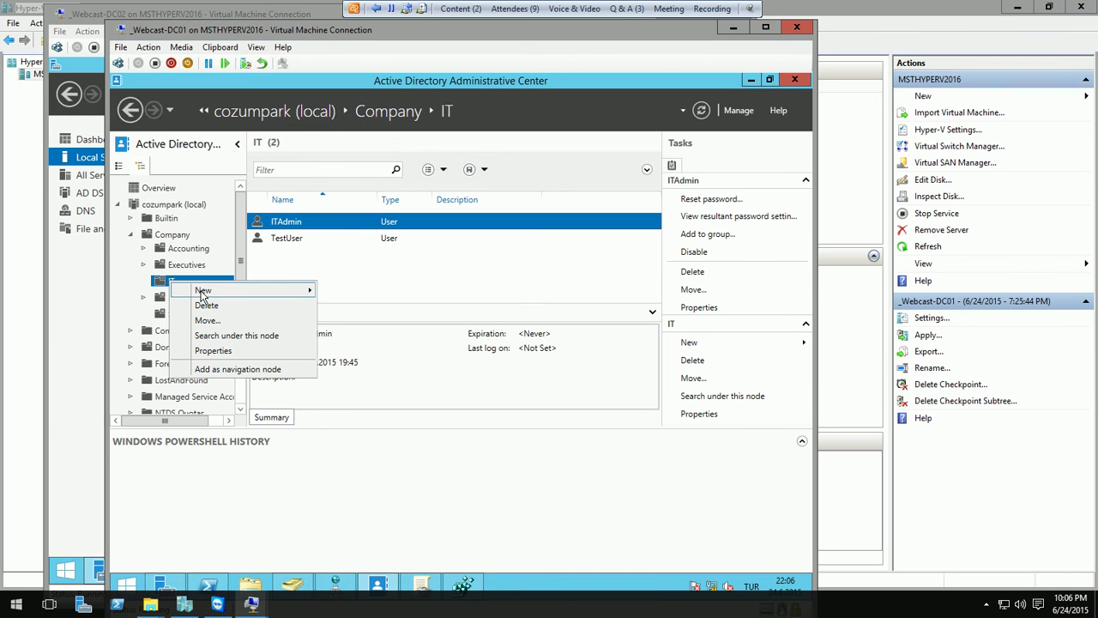
- Start a new user in IT with first name HelpDesk, logon HelpDesk, and an entered and confirmed password
{"action": "mouse_move", "coordinate": [238, 290]}
{"action": "left_click", "coordinate": [350, 335]}
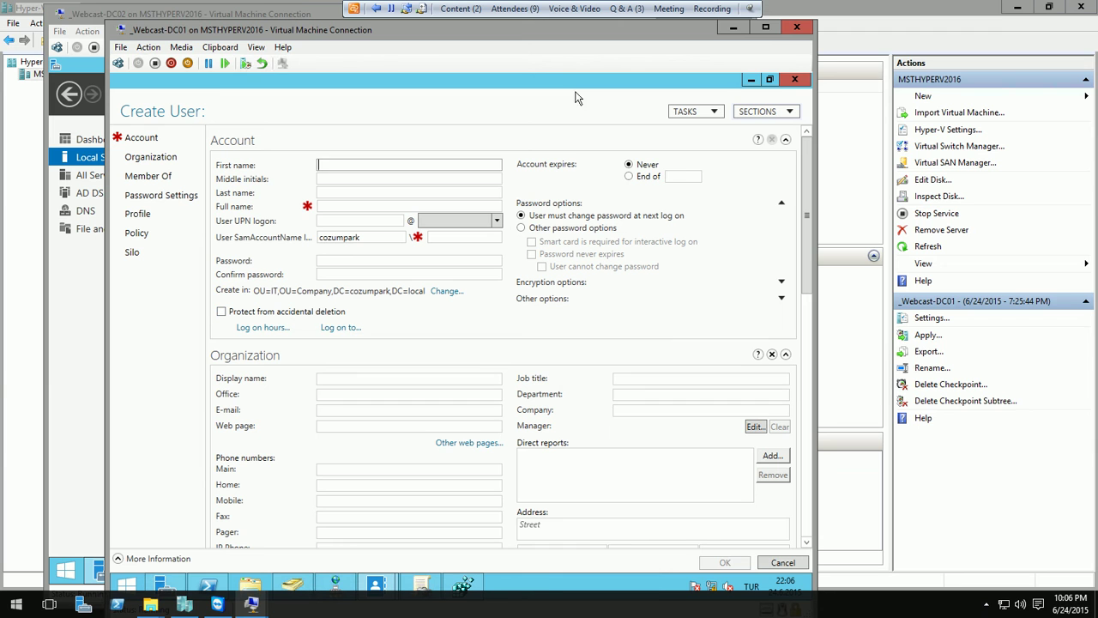
{"action": "type", "text": "HelpDewk"}
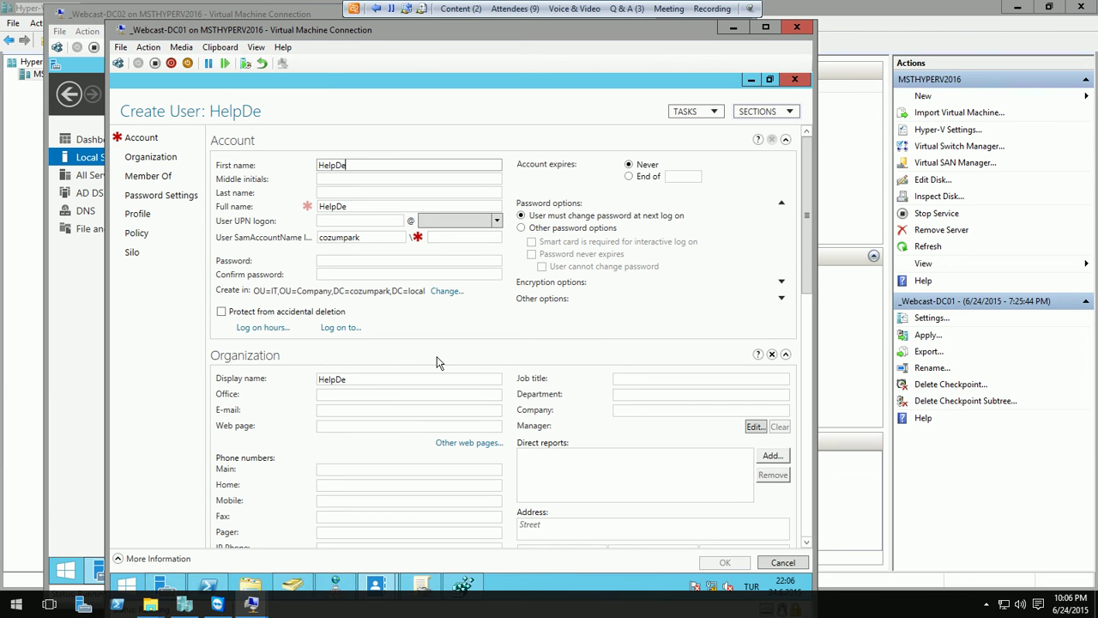
{"action": "key", "text": "BackSpace"}
{"action": "key", "text": "BackSpace"}
{"action": "type", "text": "sk"}
{"action": "left_click", "coordinate": [365, 219]}
{"action": "type", "text": "H"}
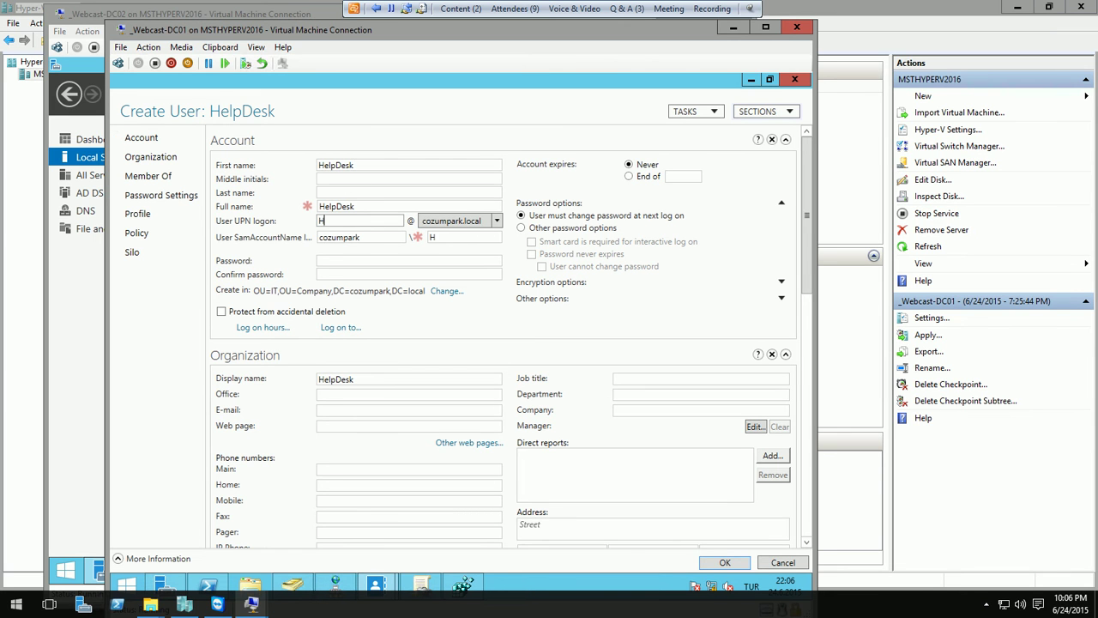
{"action": "type", "text": "elpDesk"}
{"action": "left_click", "coordinate": [349, 259]}
{"action": "type", "text": "Password1"}
{"action": "key", "text": "Tab"}
{"action": "type", "text": "Password1"}
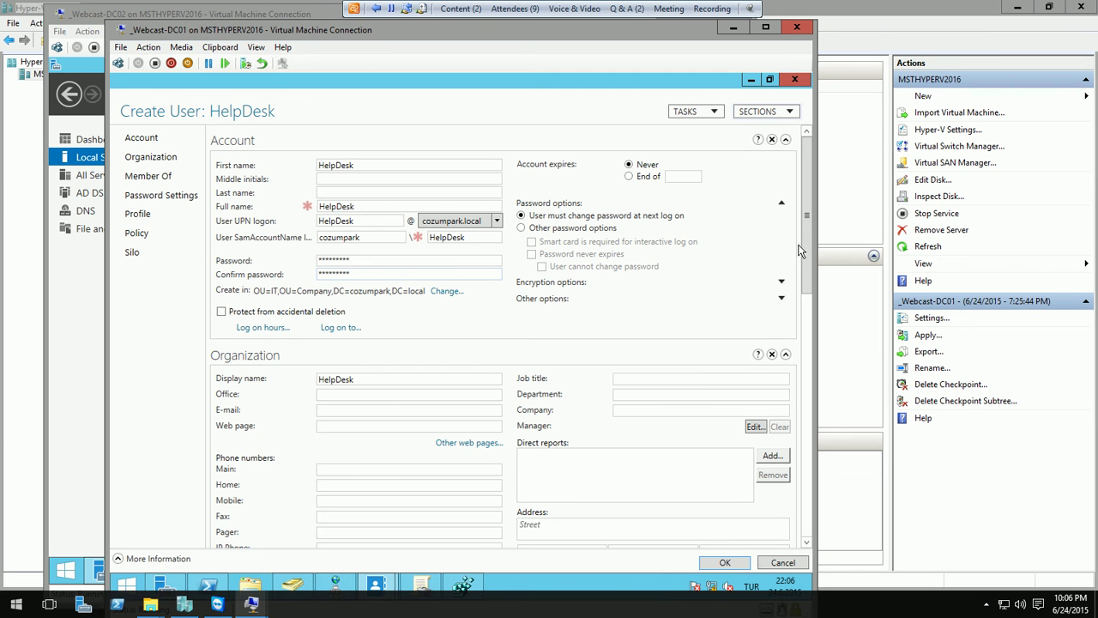
- Add Domain Admins to HelpDesk's Member Of list and create the user
{"action": "left_click_drag", "start_coordinate": [806, 257], "coordinate": [800, 422]}
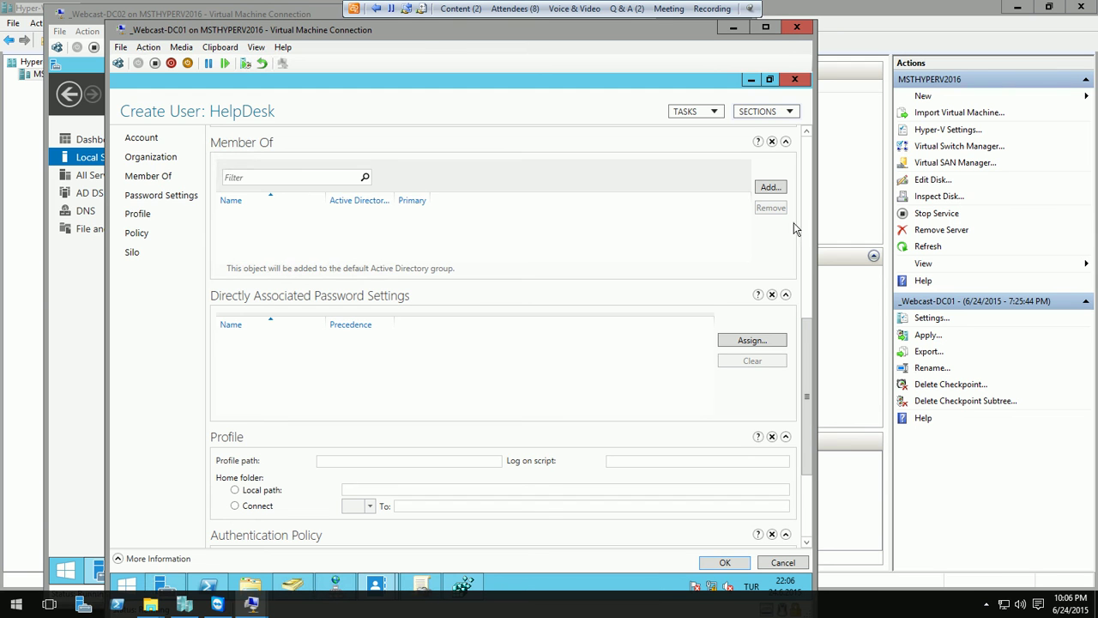
{"action": "left_click", "coordinate": [770, 188]}
{"action": "type", "text": "doma"}
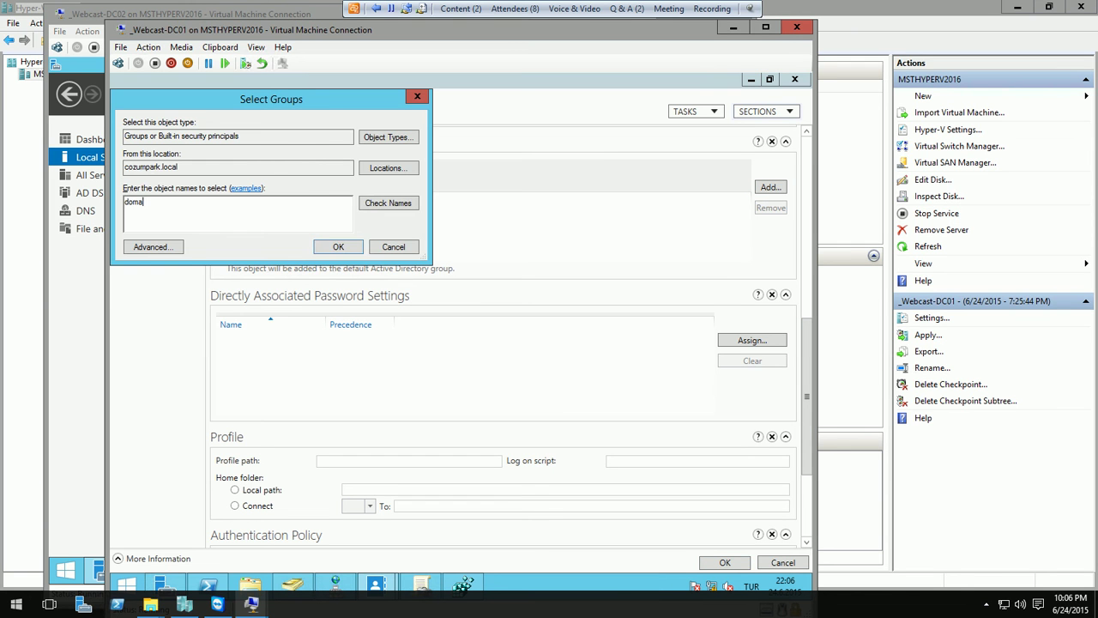
{"action": "key", "text": "Return"}
{"action": "left_click", "coordinate": [415, 201]}
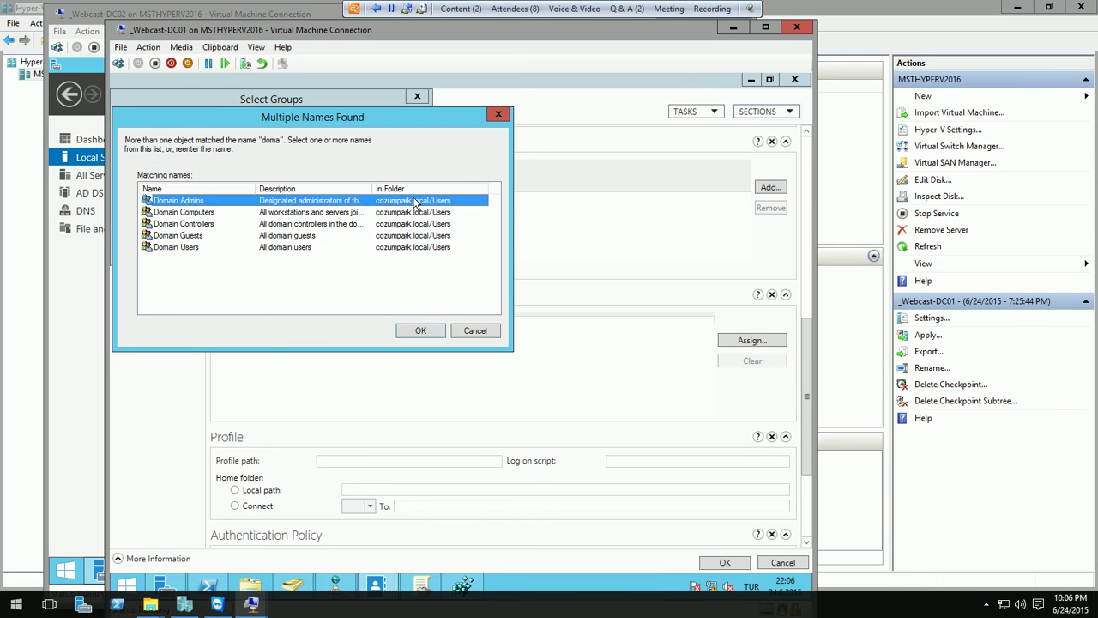
{"action": "key", "text": "Return"}
{"action": "key", "text": "Return"}
{"action": "left_click_drag", "start_coordinate": [804, 386], "coordinate": [806, 473]}
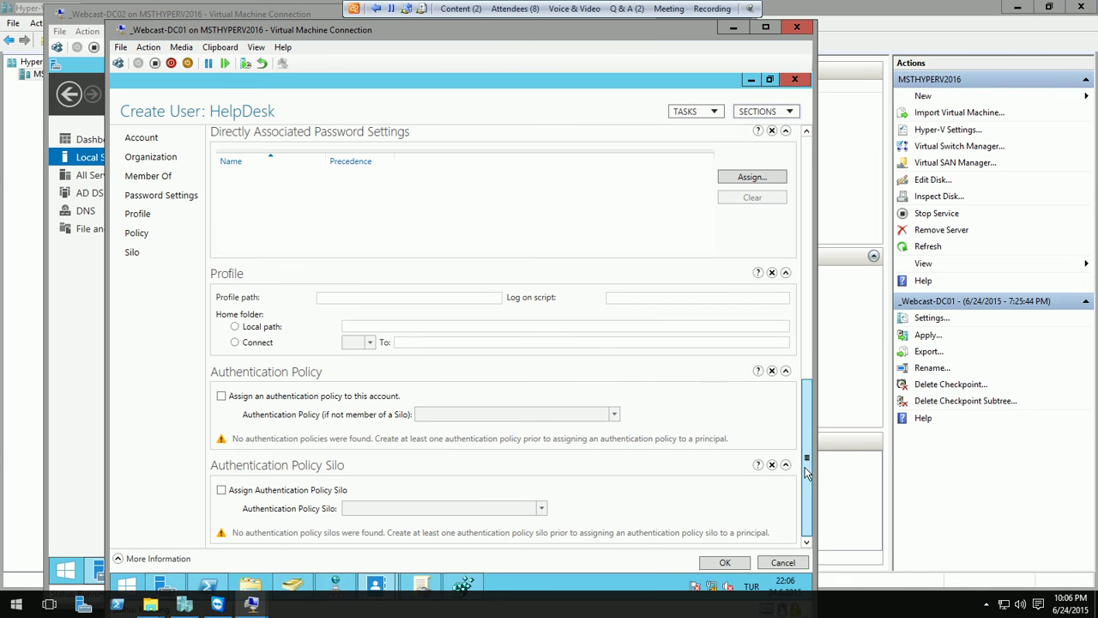
{"action": "left_click", "coordinate": [140, 138]}
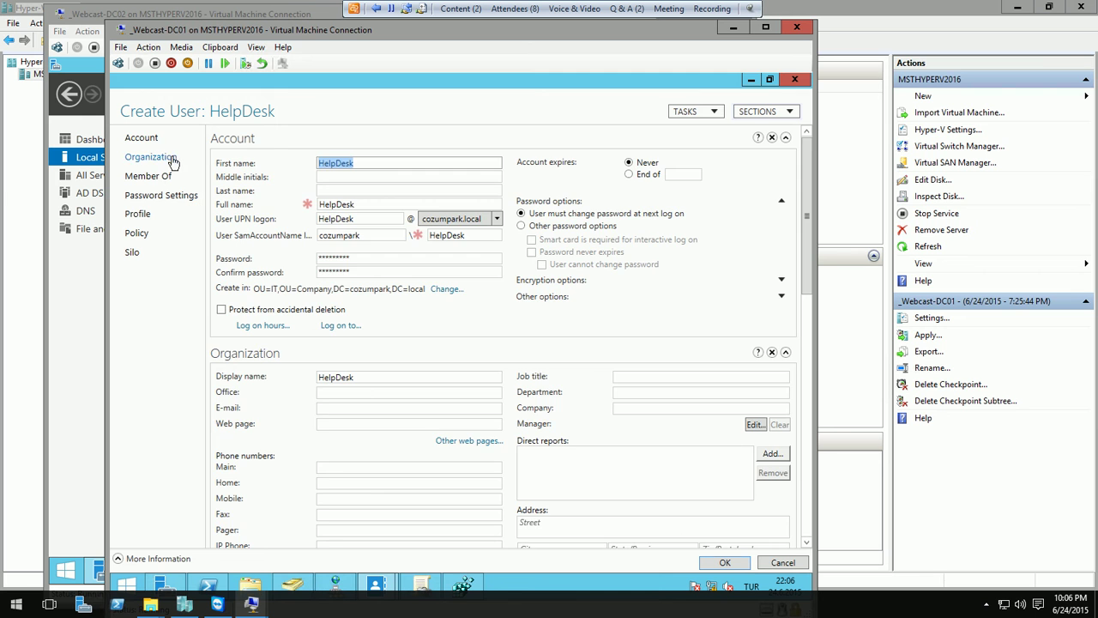
{"action": "left_click", "coordinate": [151, 157]}
{"action": "left_click", "coordinate": [148, 176]}
{"action": "left_click", "coordinate": [725, 562]}
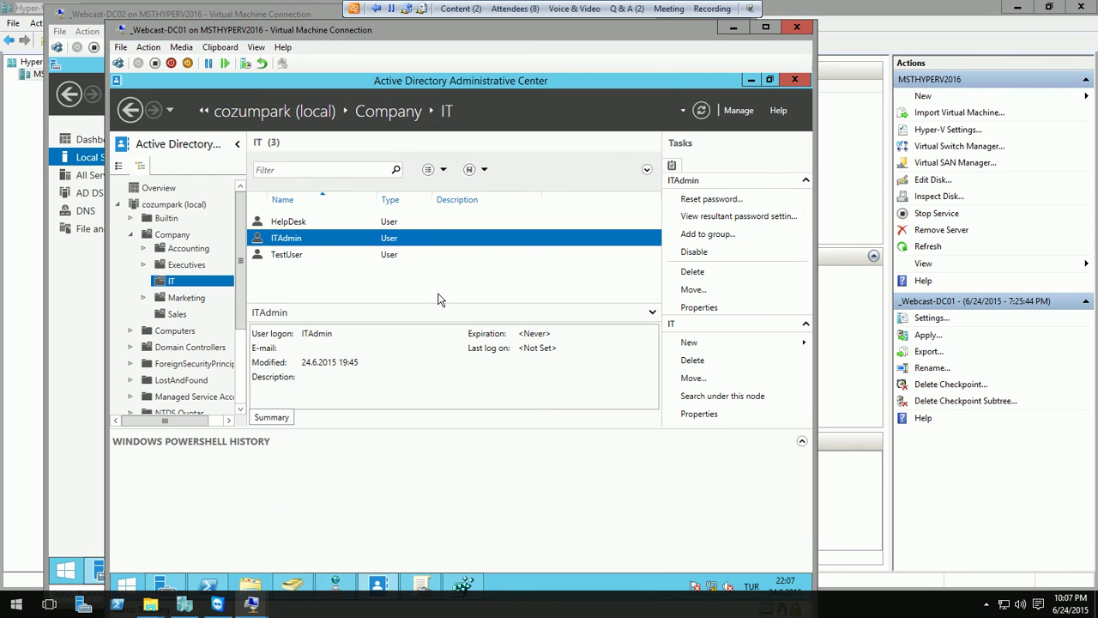
- Expand the New-ADUser entry in PowerShell History to show its parameters and copy options
{"action": "left_click", "coordinate": [801, 441]}
{"action": "mouse_move", "coordinate": [807, 546]}
{"action": "left_mouse_down"}
{"action": "mouse_move", "coordinate": [806, 475]}
{"action": "mouse_move", "coordinate": [806, 545]}
{"action": "left_mouse_up"}
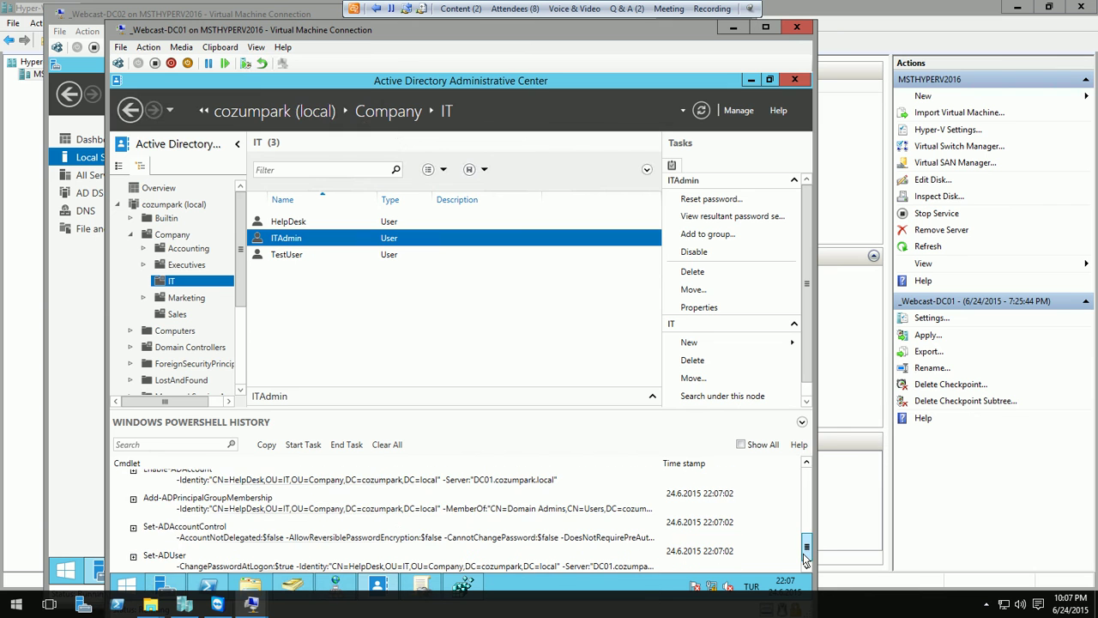
{"action": "left_click", "coordinate": [270, 536]}
{"action": "scroll", "coordinate": [269, 536], "scroll_direction": "up", "scroll_amount": 3}
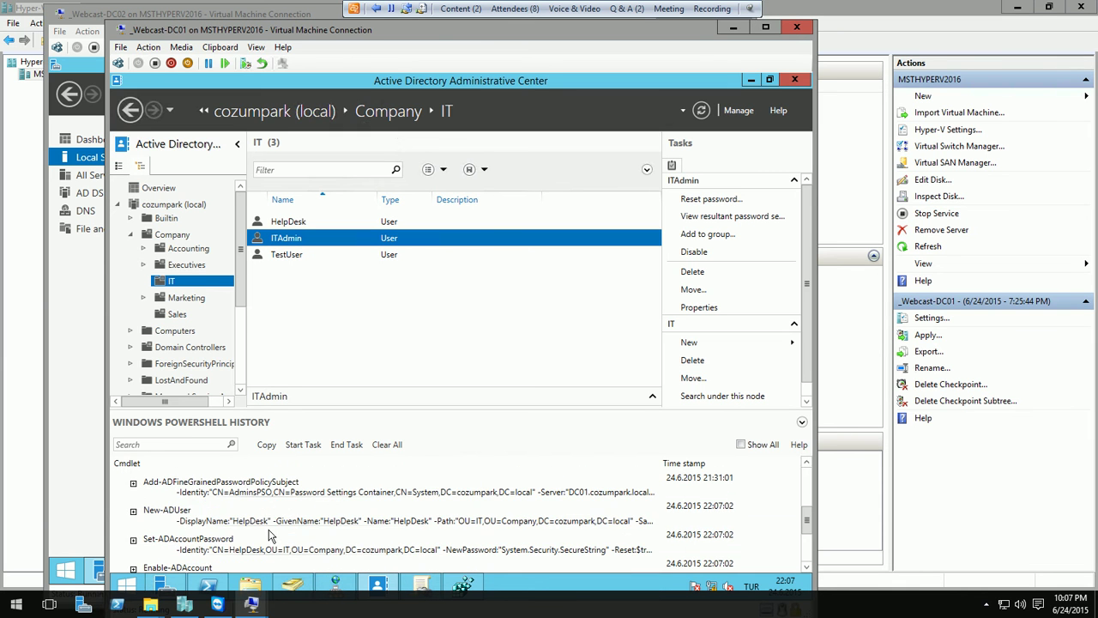
{"action": "left_click", "coordinate": [199, 525]}
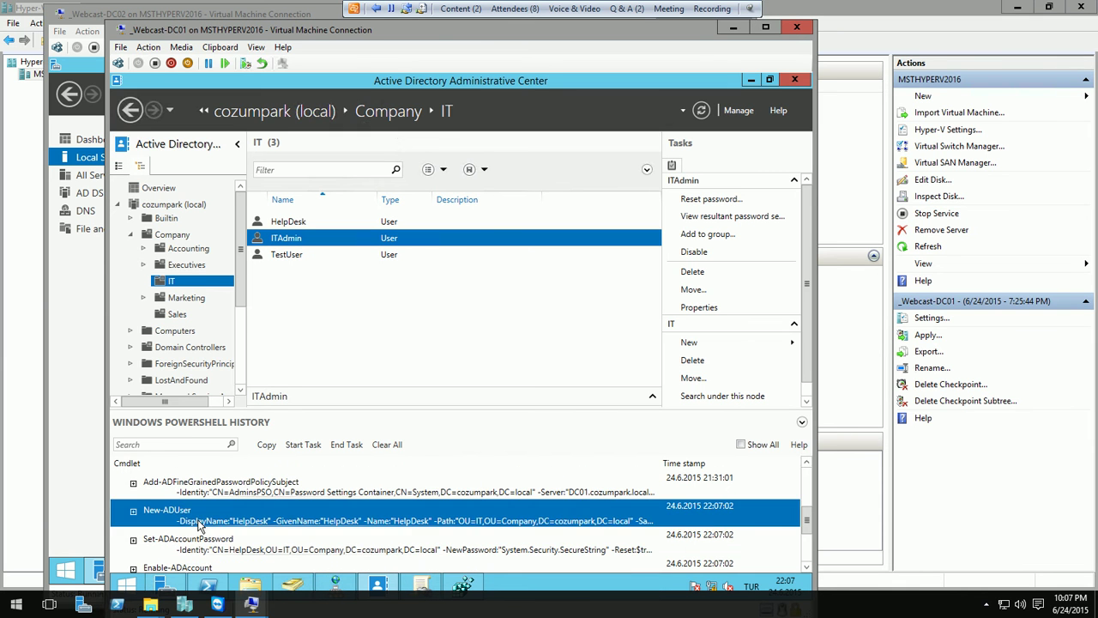
{"action": "left_click", "coordinate": [134, 512]}
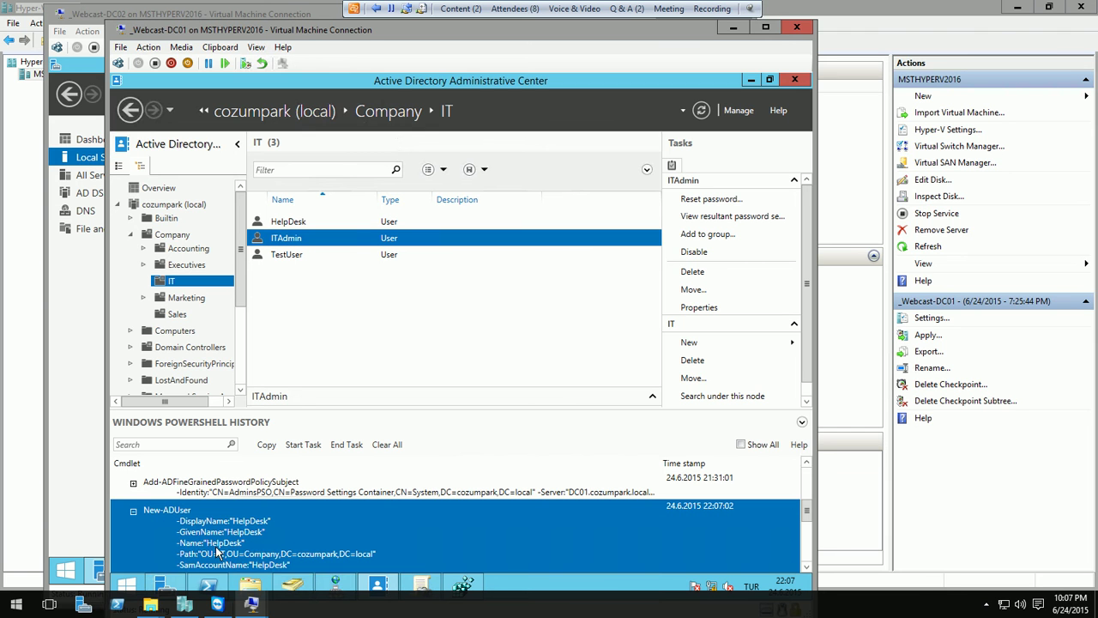
{"action": "scroll", "coordinate": [245, 544], "scroll_direction": "down", "scroll_amount": 2}
{"action": "scroll", "coordinate": [244, 545], "scroll_direction": "down", "scroll_amount": 1}
{"action": "scroll", "coordinate": [257, 513], "scroll_direction": "up", "scroll_amount": 2}
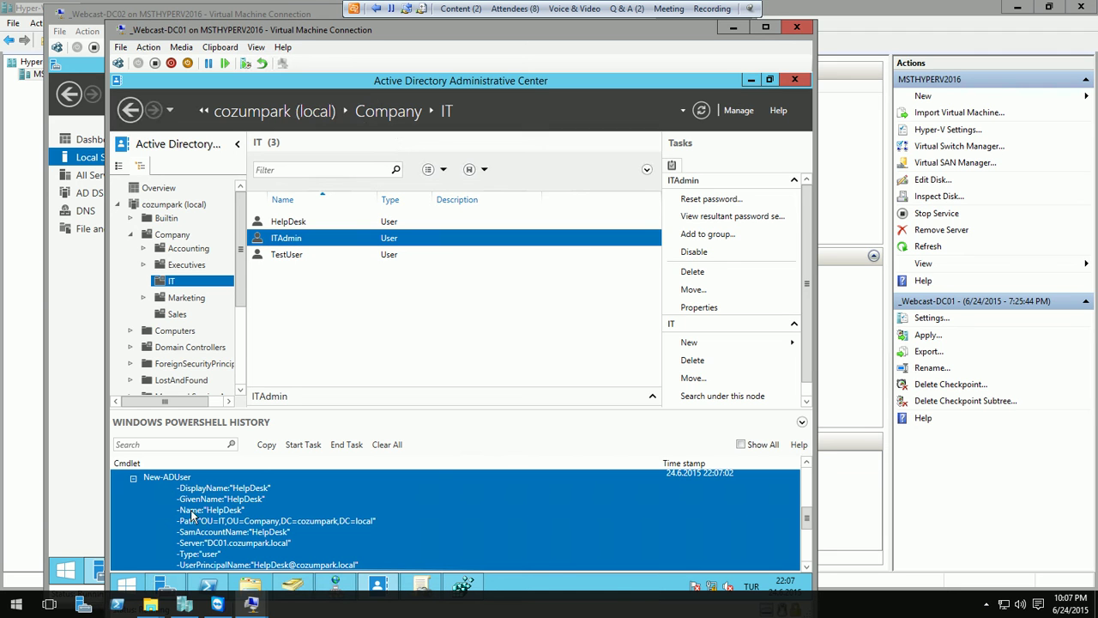
{"action": "right_click", "coordinate": [286, 532]}
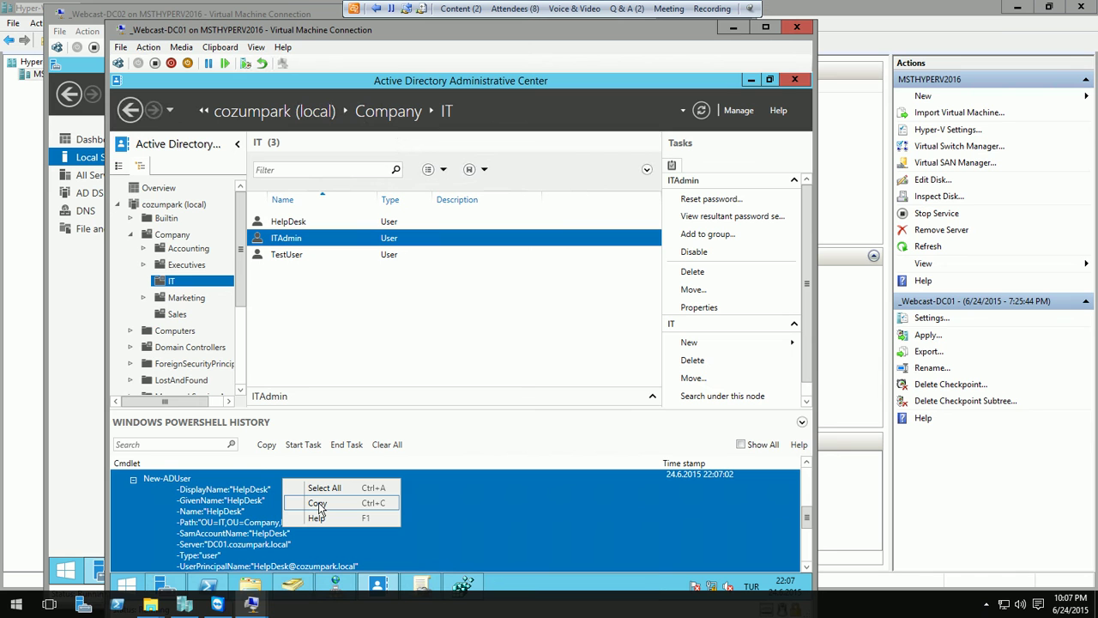
{"action": "left_click", "coordinate": [566, 11]}
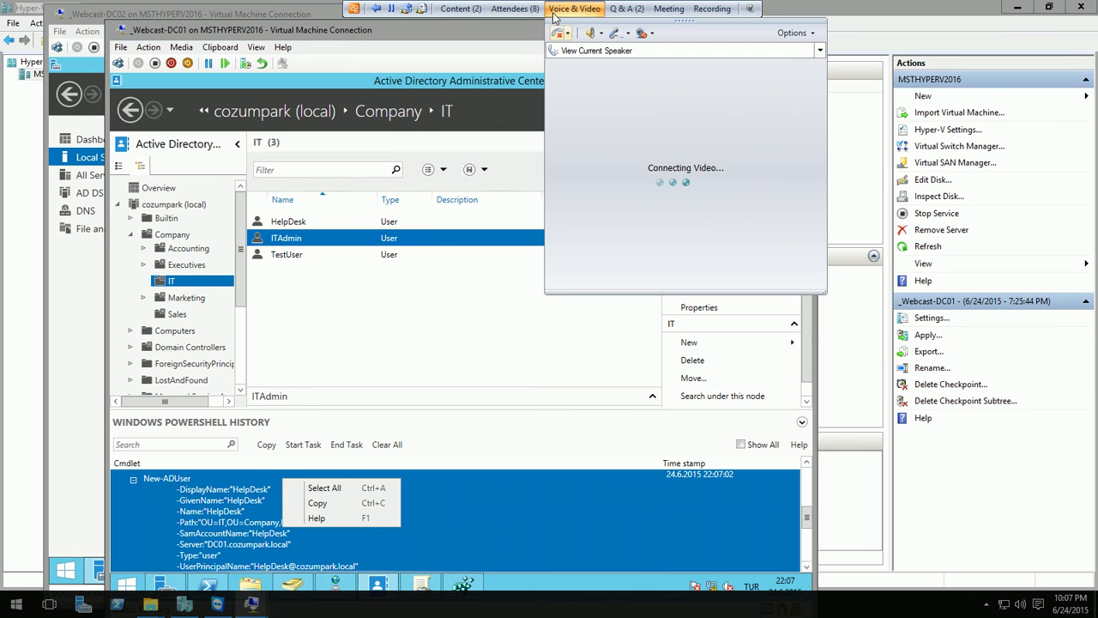
{"action": "left_click", "coordinate": [331, 85]}
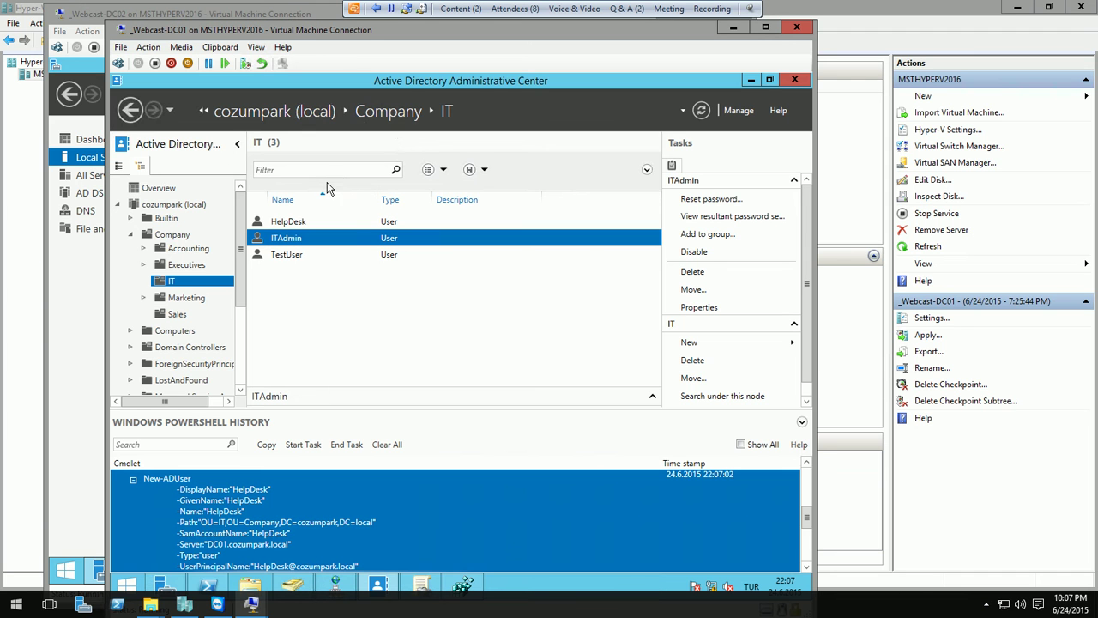
- From the cozumpark (local) root, browse Dynamic Access Control and its Authentication node
{"action": "left_click", "coordinate": [119, 166]}
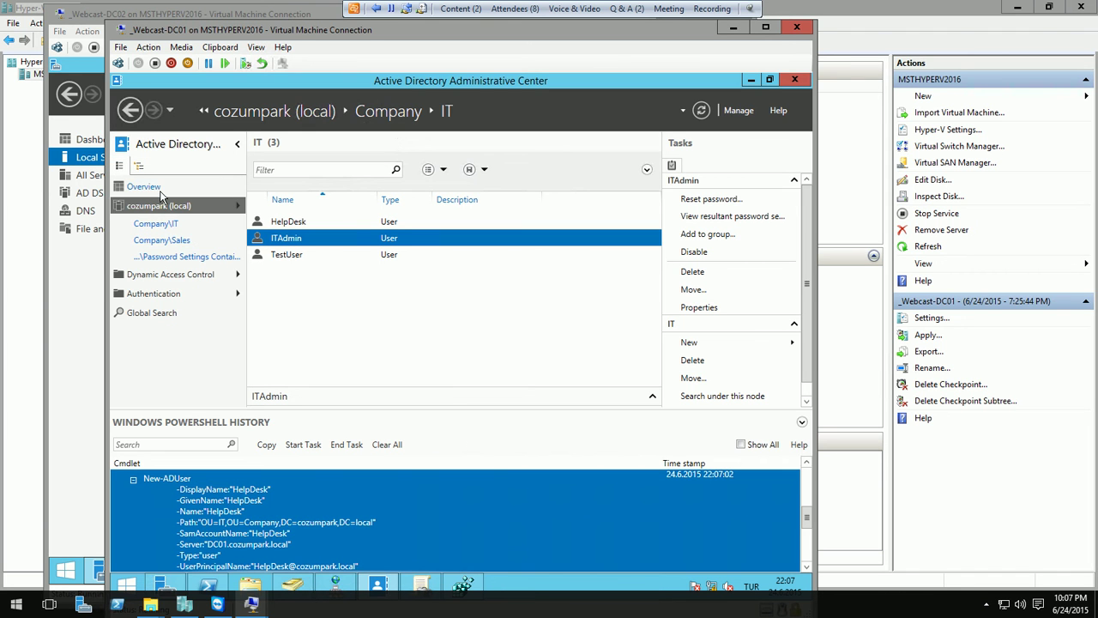
{"action": "left_click", "coordinate": [159, 210]}
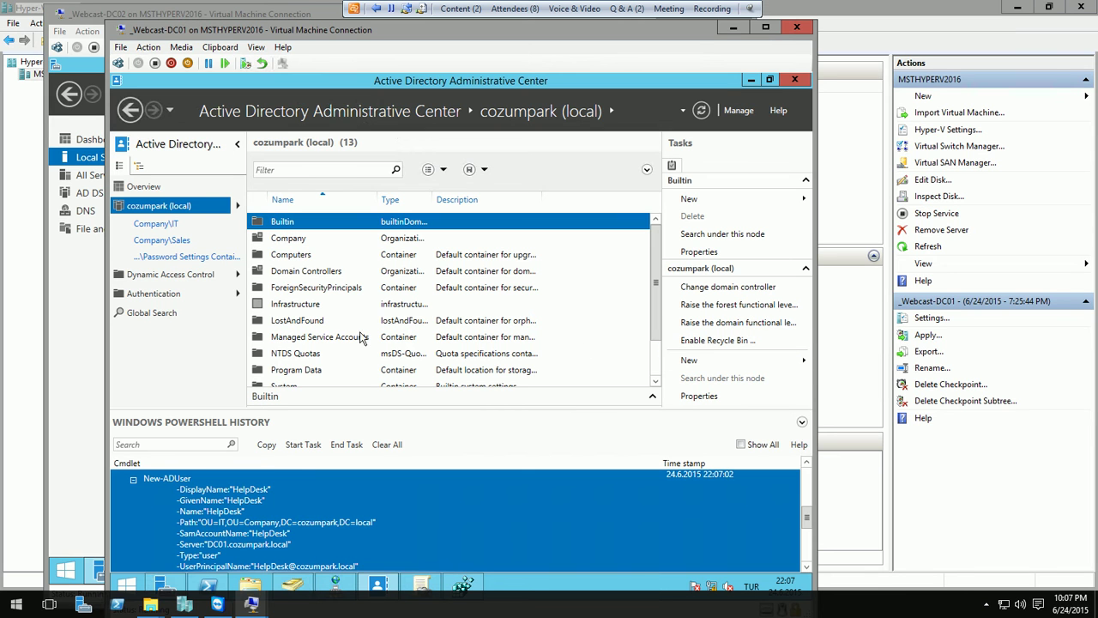
{"action": "left_click", "coordinate": [337, 169]}
{"action": "left_click", "coordinate": [182, 278]}
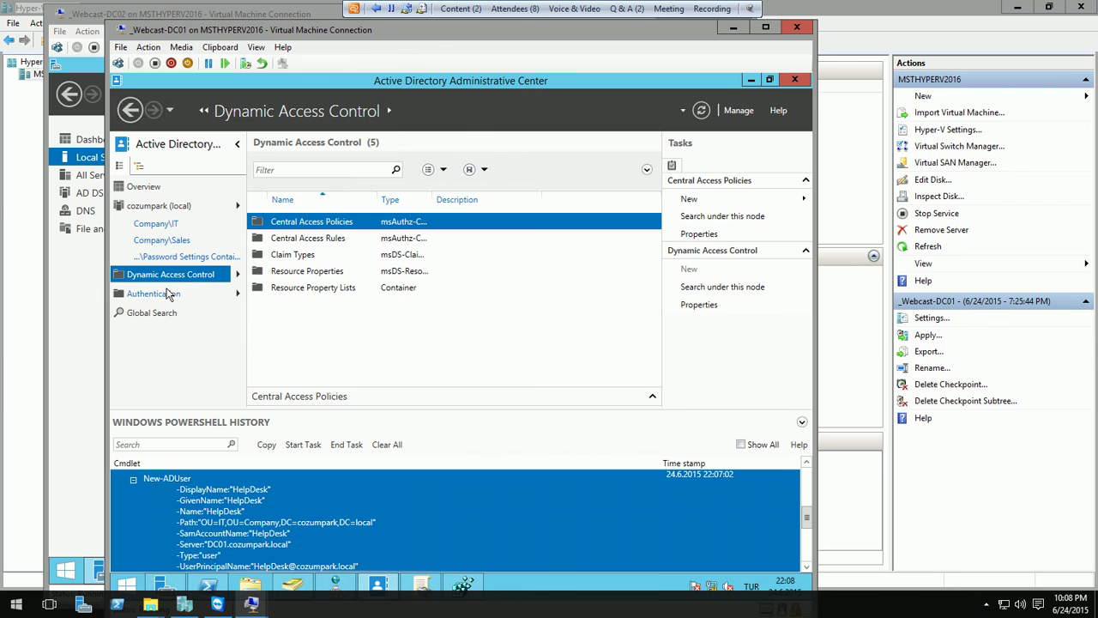
{"action": "left_click", "coordinate": [167, 294]}
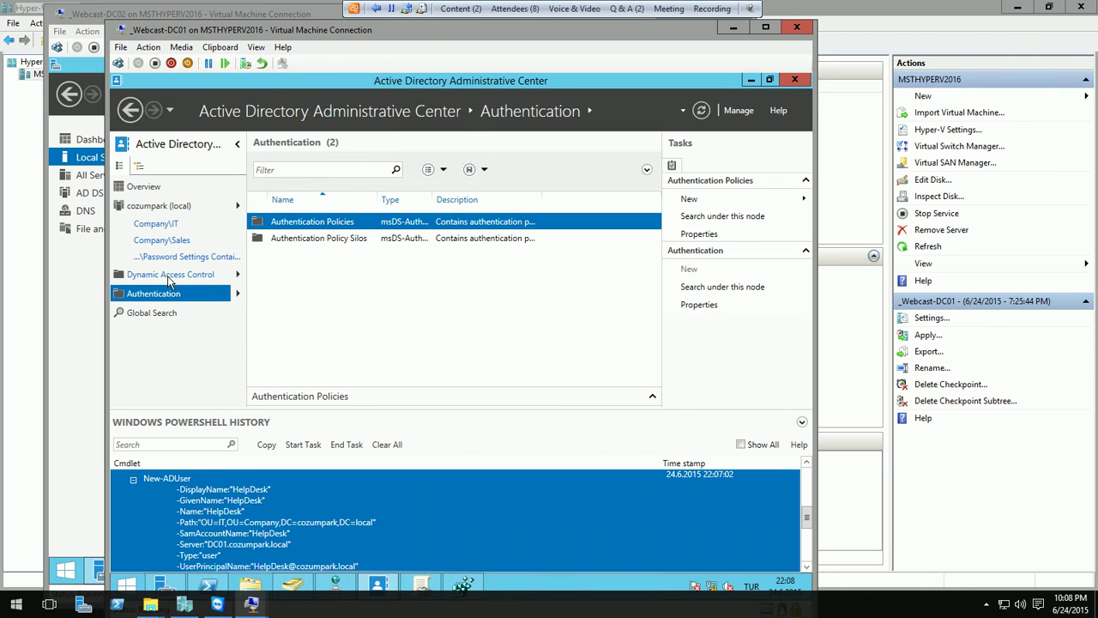
{"action": "left_click", "coordinate": [170, 279]}
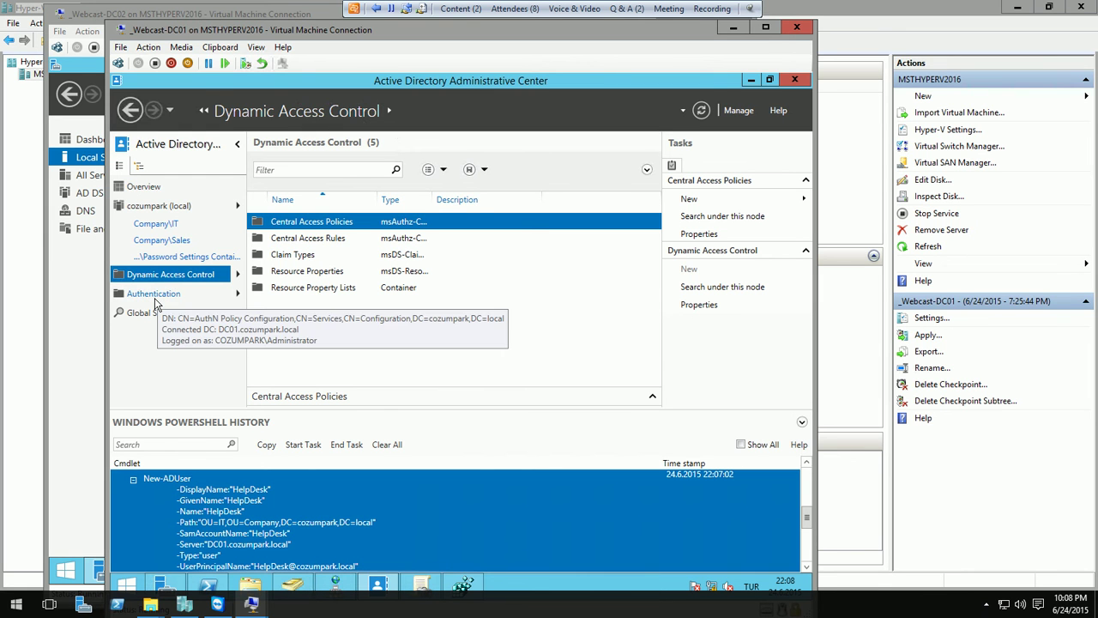
{"action": "left_click", "coordinate": [226, 293]}
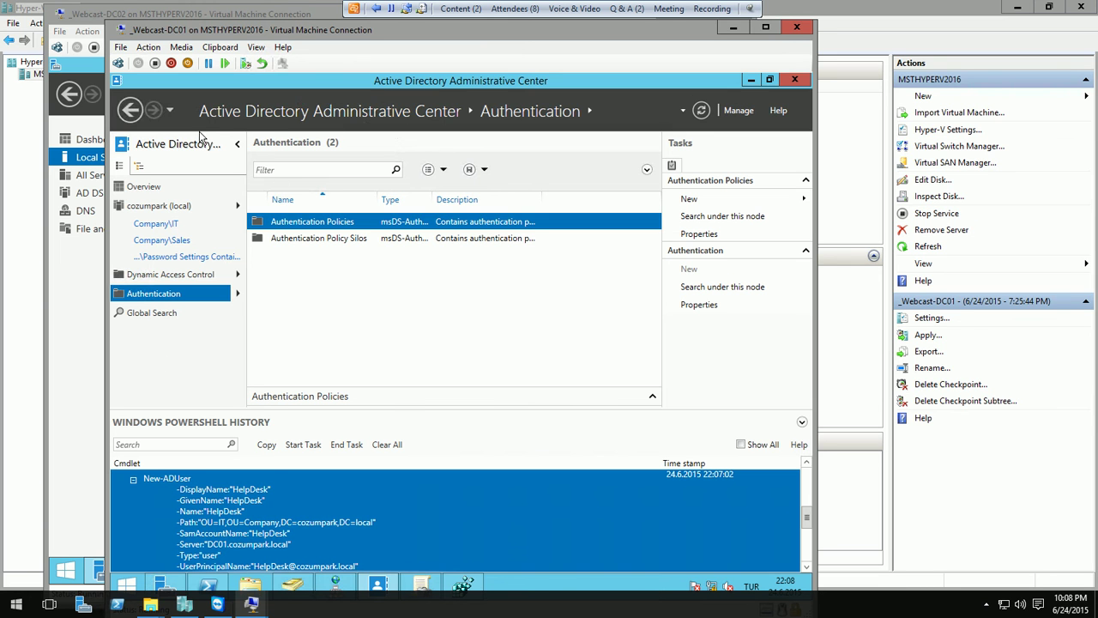
- Inspect the AD Domain Services and AD Web Services in Services, then return to ADAC
{"action": "left_click", "coordinate": [165, 585]}
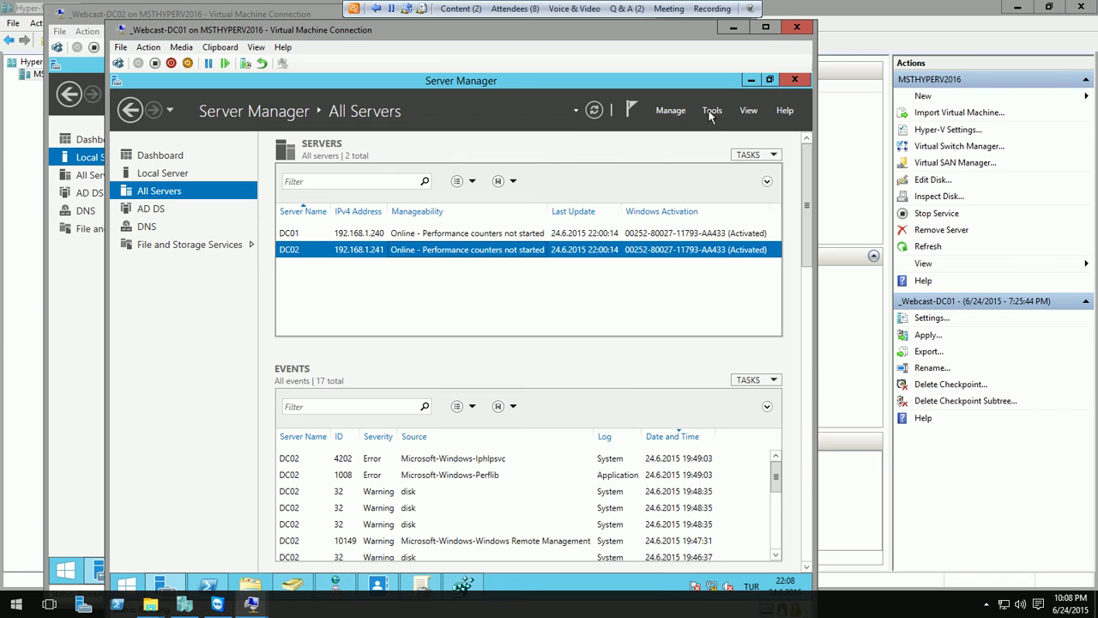
{"action": "left_click", "coordinate": [712, 112]}
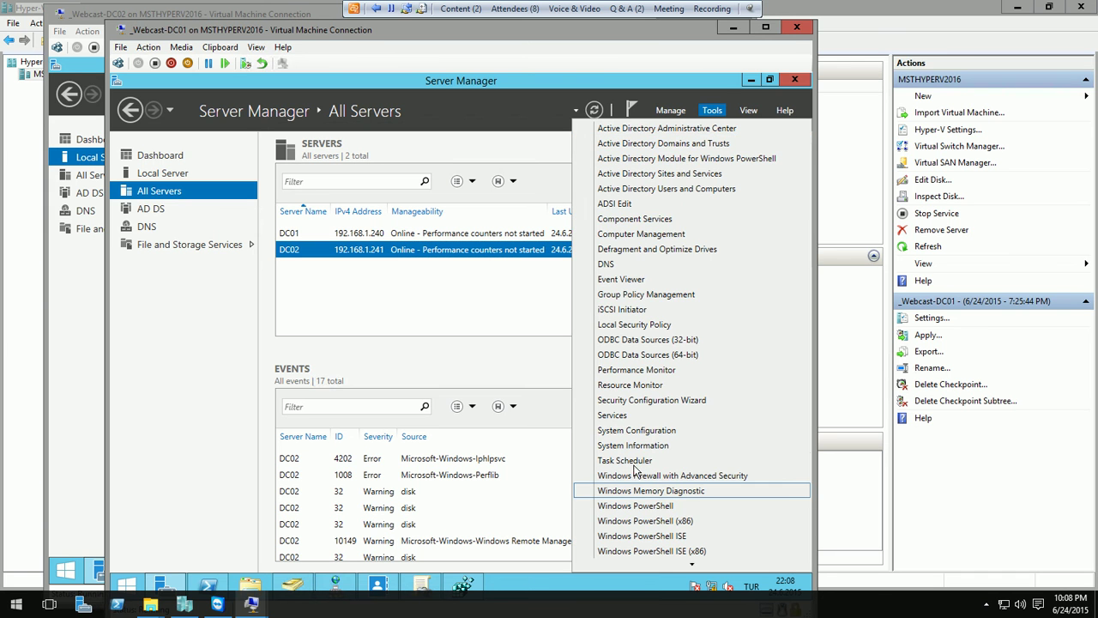
{"action": "left_click", "coordinate": [624, 414]}
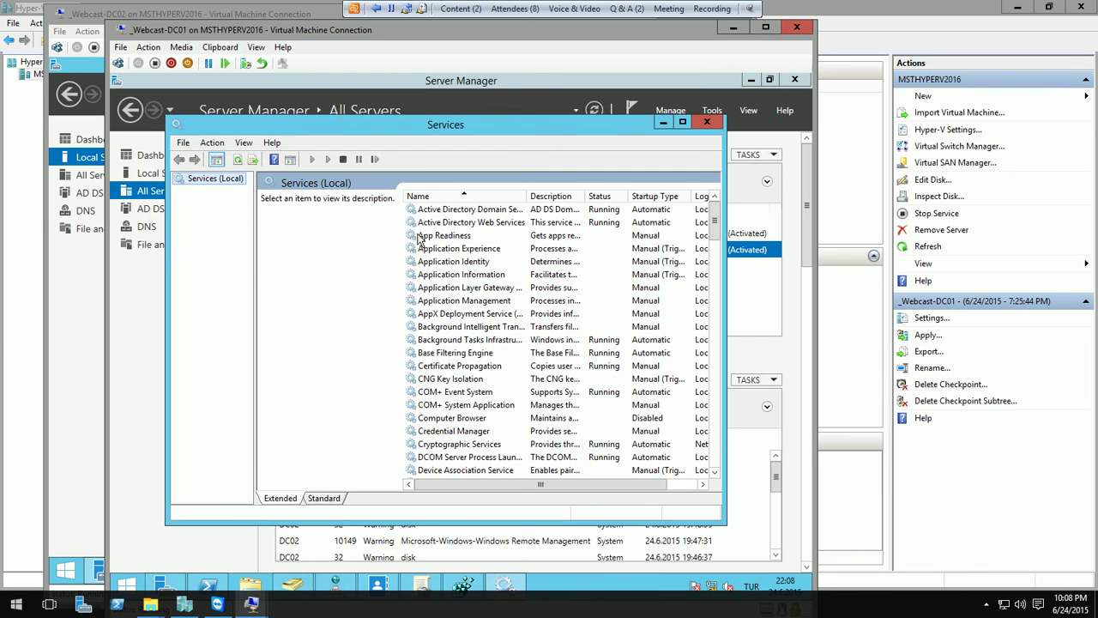
{"action": "left_click", "coordinate": [516, 223]}
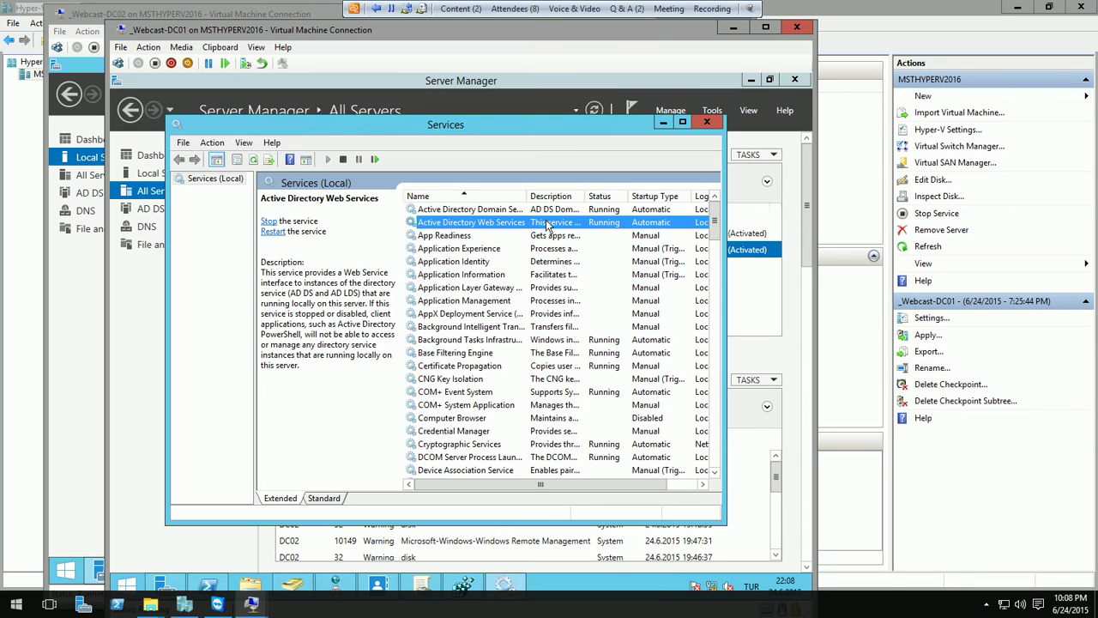
{"action": "left_click", "coordinate": [521, 211]}
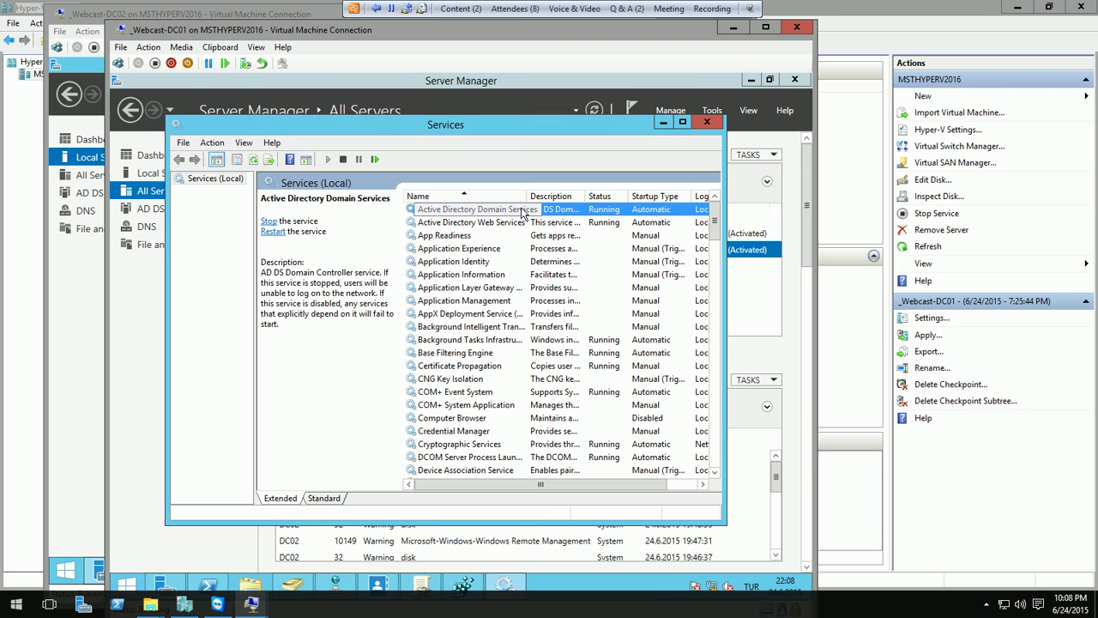
{"action": "right_click", "coordinate": [509, 215]}
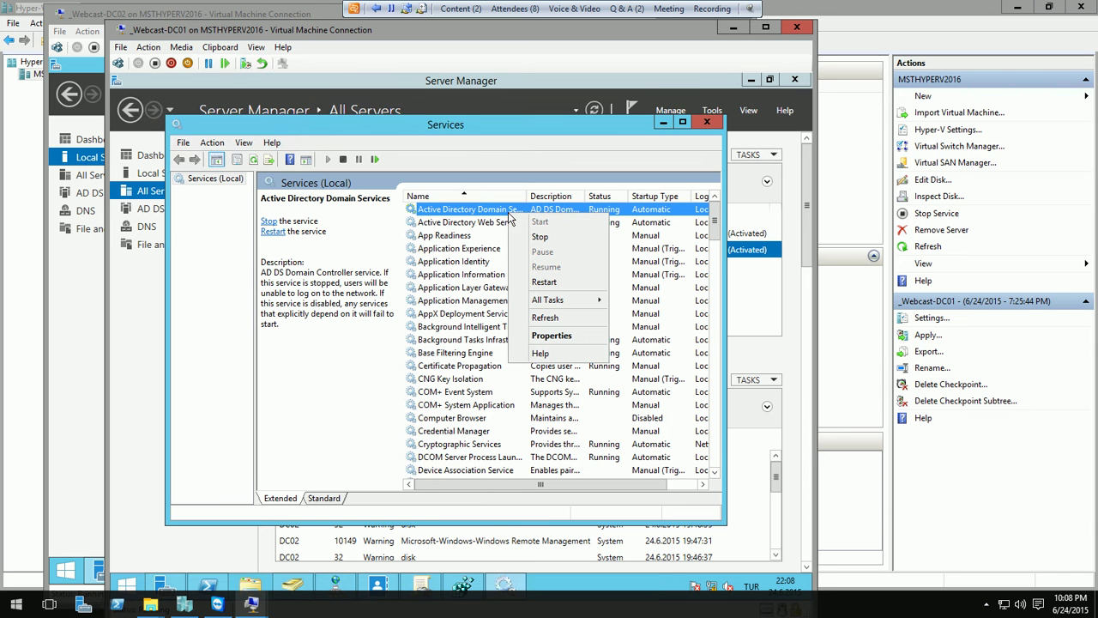
{"action": "left_click", "coordinate": [490, 223]}
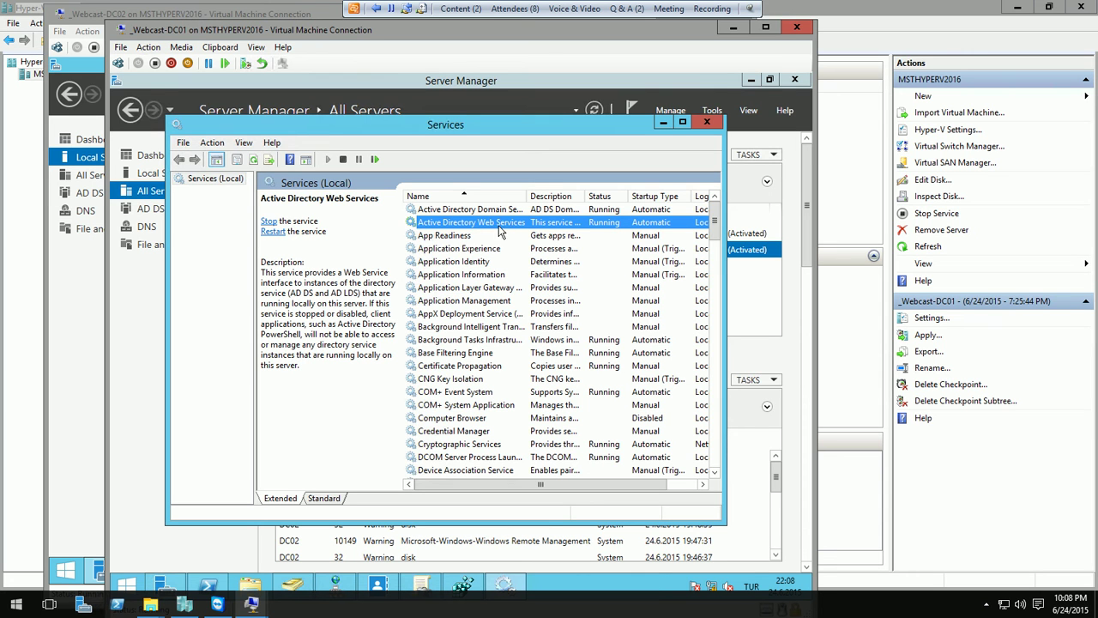
{"action": "left_click", "coordinate": [663, 124]}
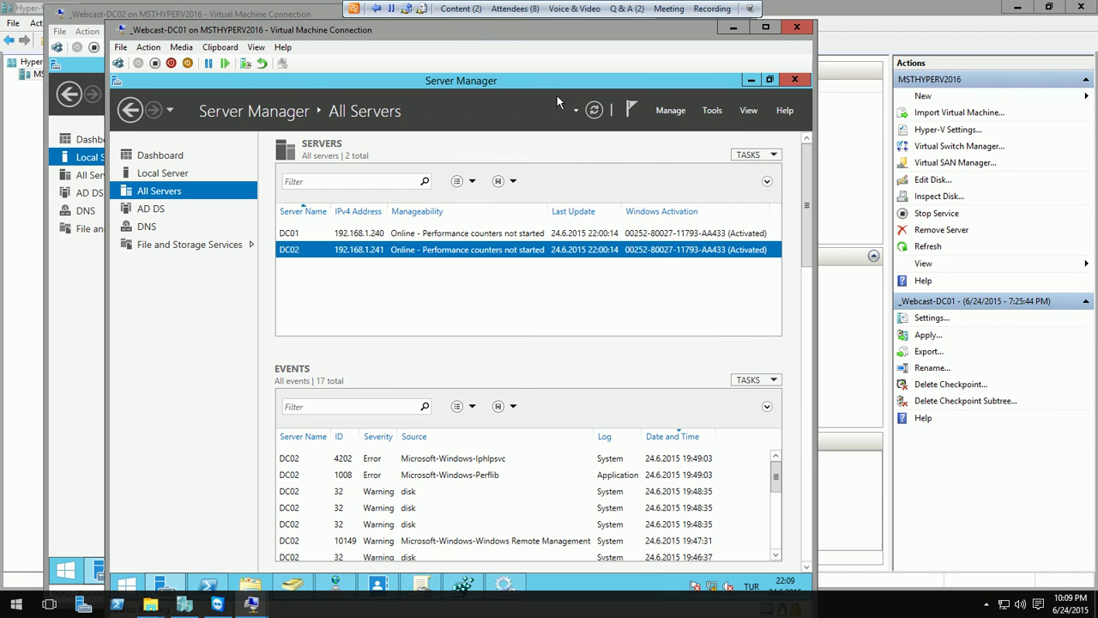
{"action": "left_click", "coordinate": [751, 81]}
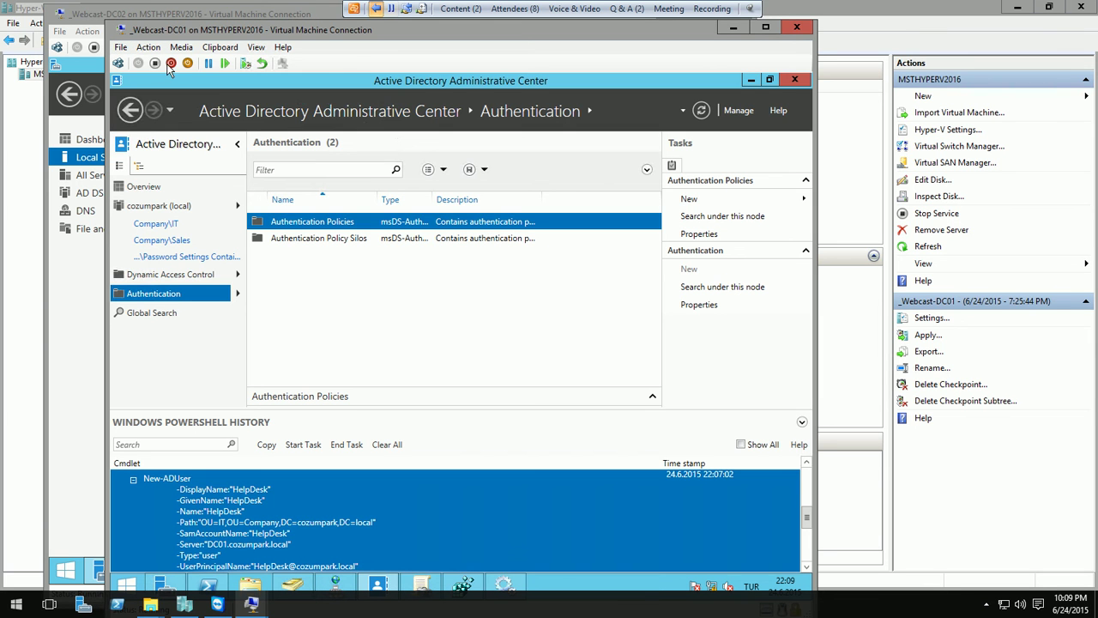
- Share the pptx deck's Recycle Bin slide in Live Meeting
{"action": "left_click", "coordinate": [351, 10]}
{"action": "left_click", "coordinate": [32, 27]}
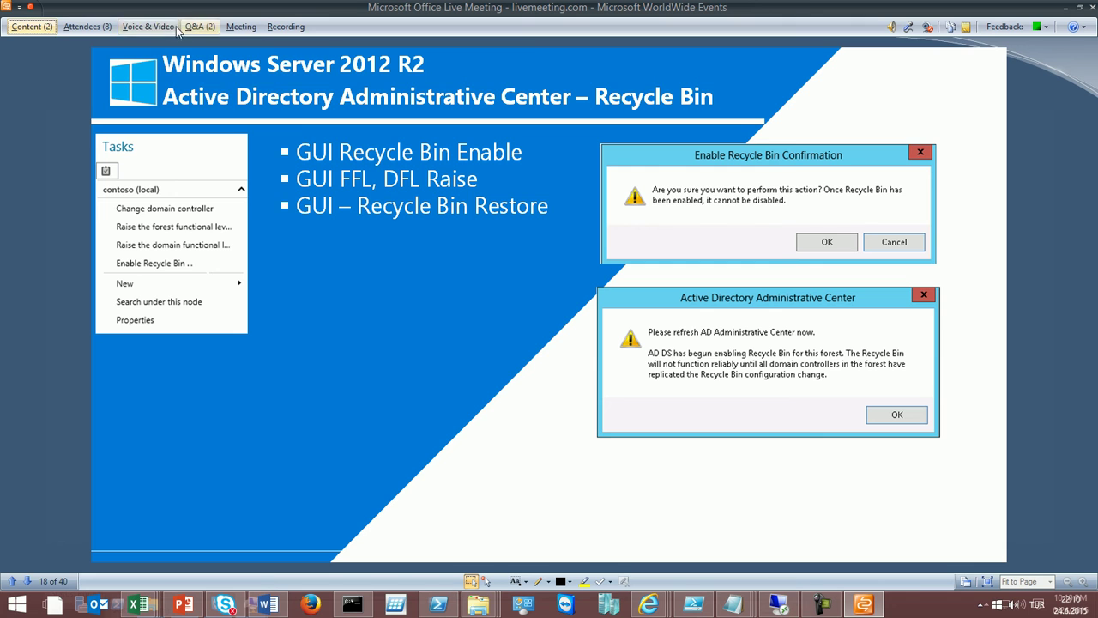
- Change Live Meeting's shared content from the pptx back to the remote desktop
{"action": "left_click", "coordinate": [144, 28]}
{"action": "left_click", "coordinate": [144, 27]}
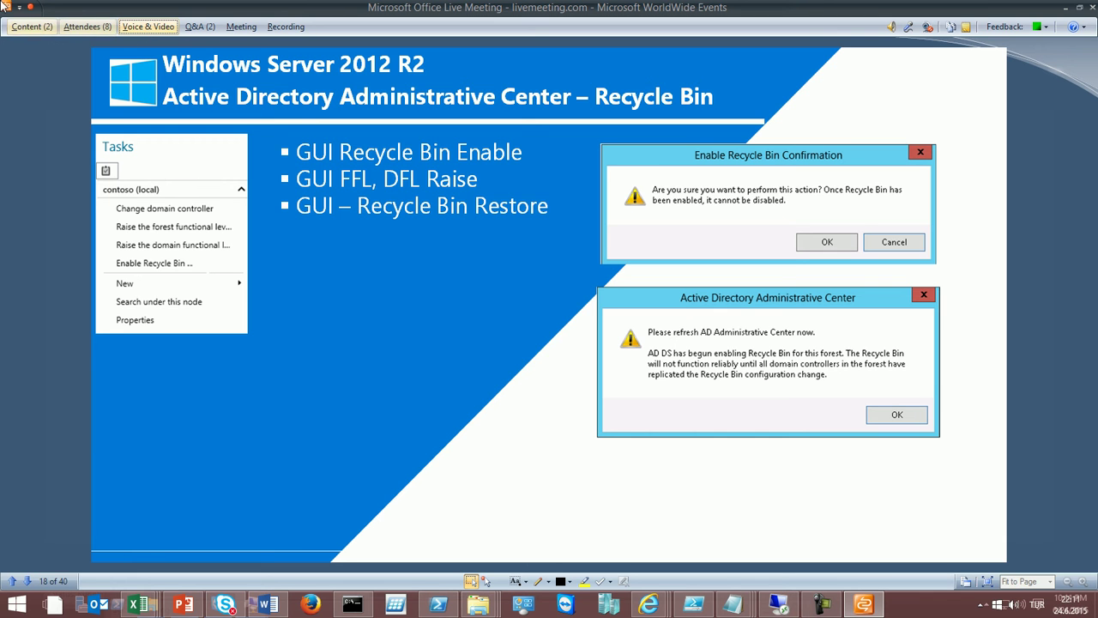
{"action": "left_click", "coordinate": [26, 27]}
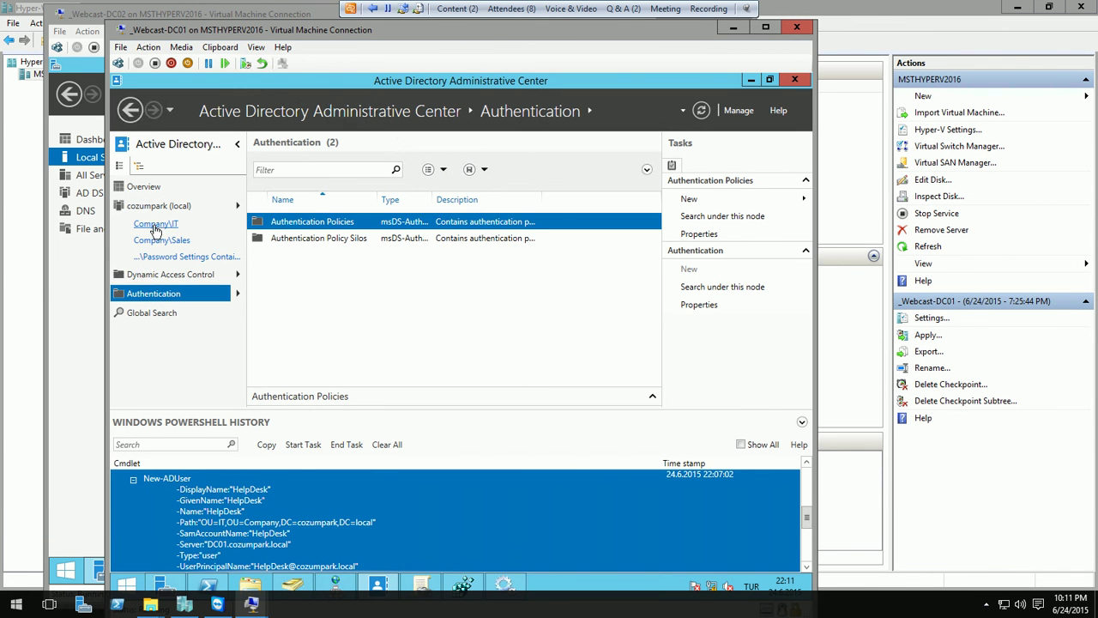
- In Company\IT, view ITAdmin's Member Of groups, Domain Admins and Domain Users, then cancel
{"action": "left_click", "coordinate": [154, 224]}
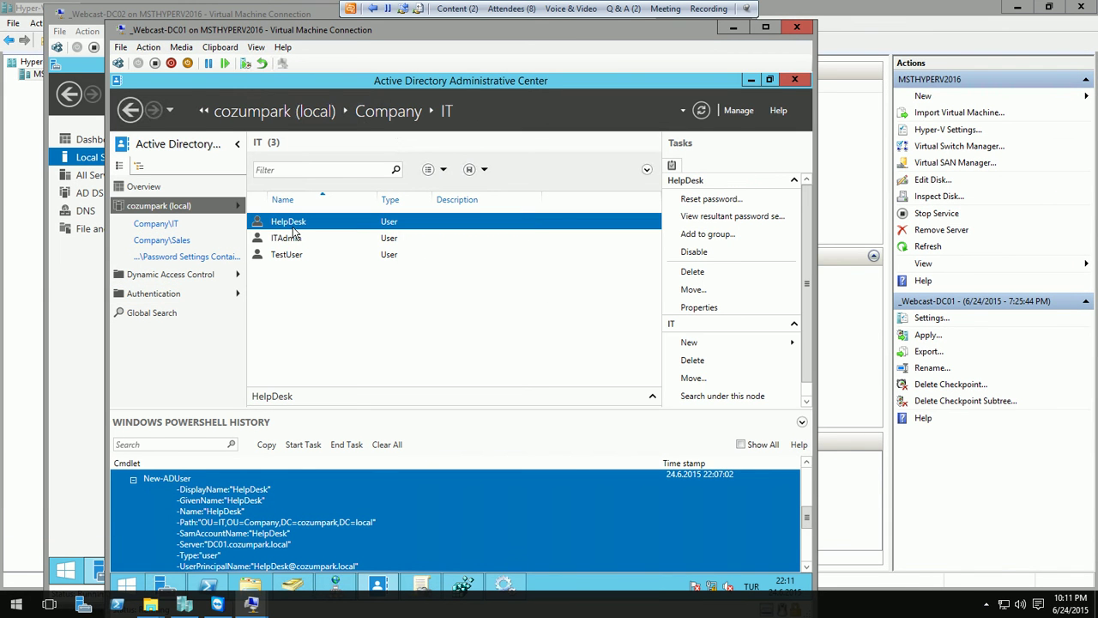
{"action": "left_click", "coordinate": [300, 238]}
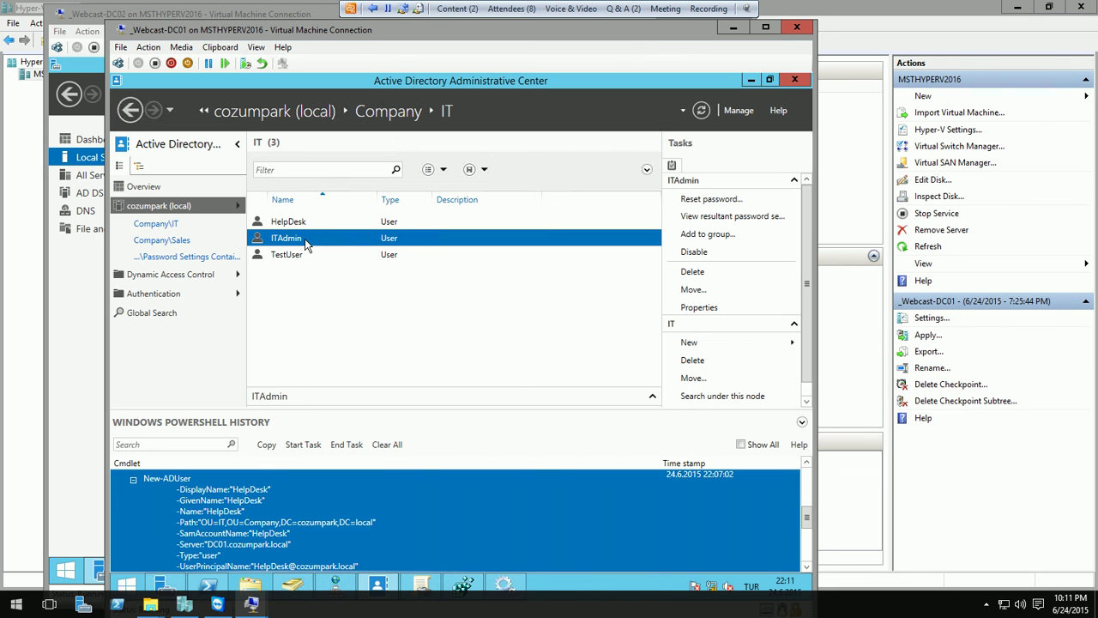
{"action": "left_click", "coordinate": [298, 253]}
{"action": "left_click", "coordinate": [305, 240]}
{"action": "double_click", "coordinate": [307, 240]}
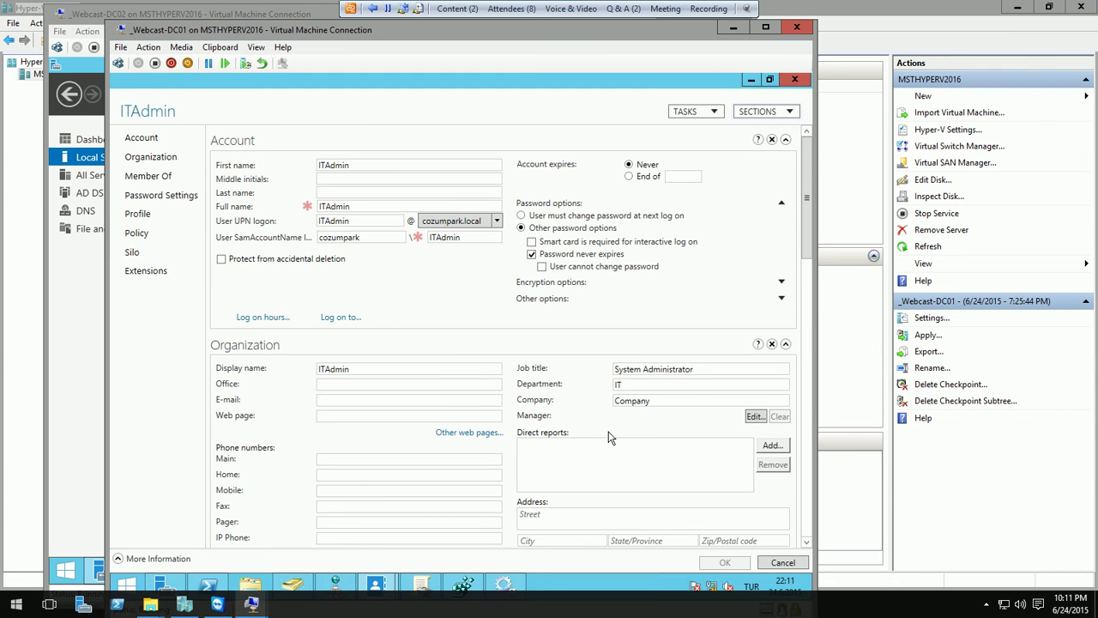
{"action": "left_click", "coordinate": [142, 177]}
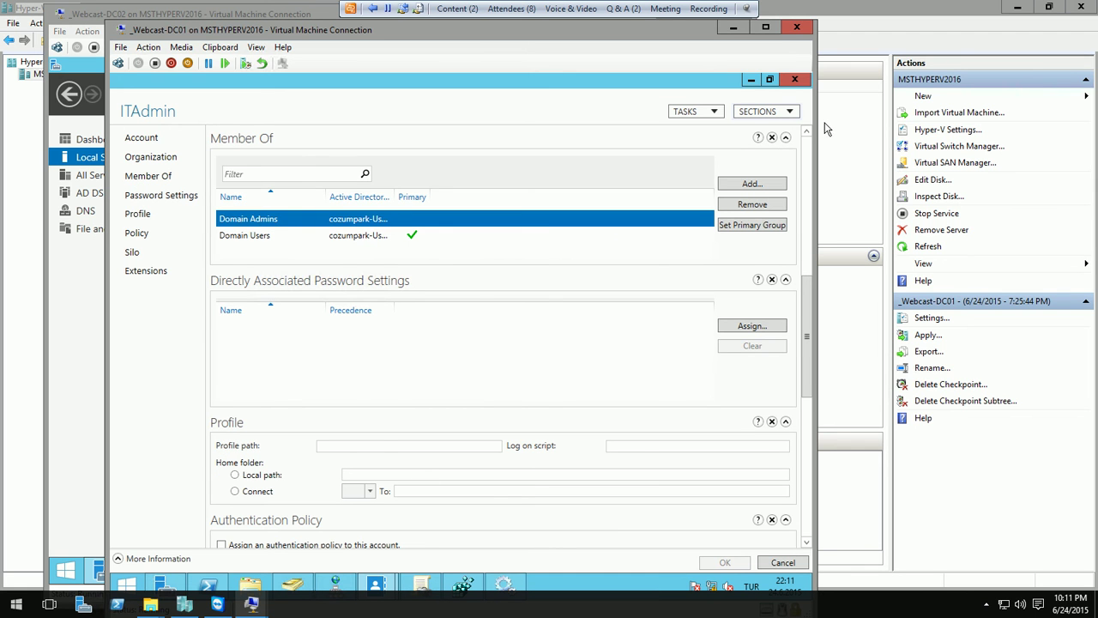
{"action": "left_click", "coordinate": [795, 80]}
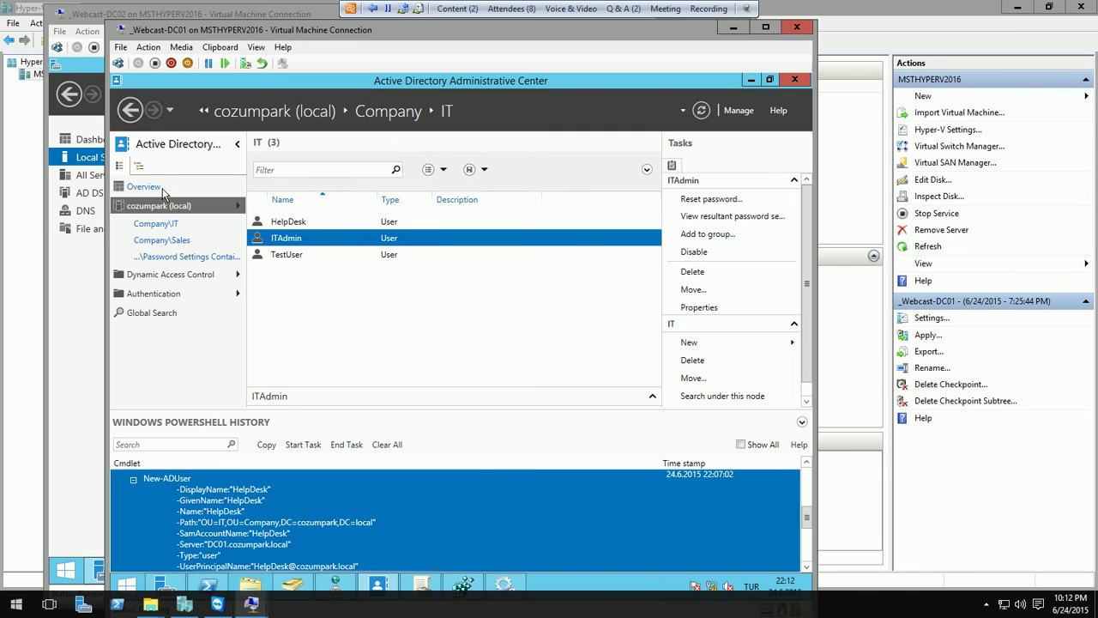
- Enable the Recycle Bin on cozumpark (local), confirm both prompts, and refresh the container list
{"action": "left_click", "coordinate": [167, 208]}
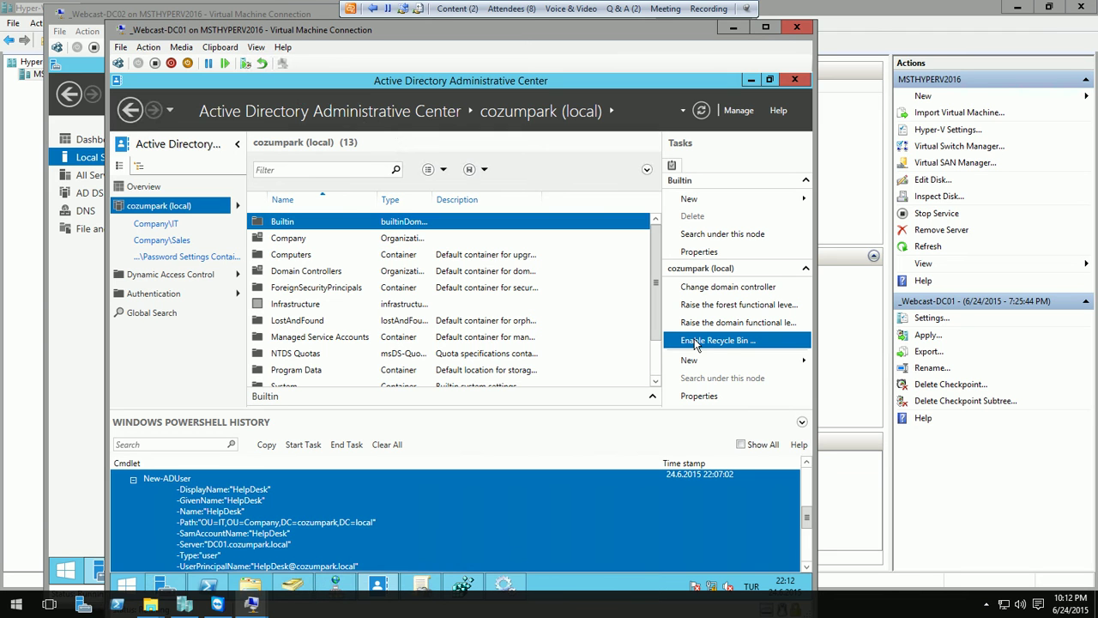
{"action": "left_click", "coordinate": [696, 341]}
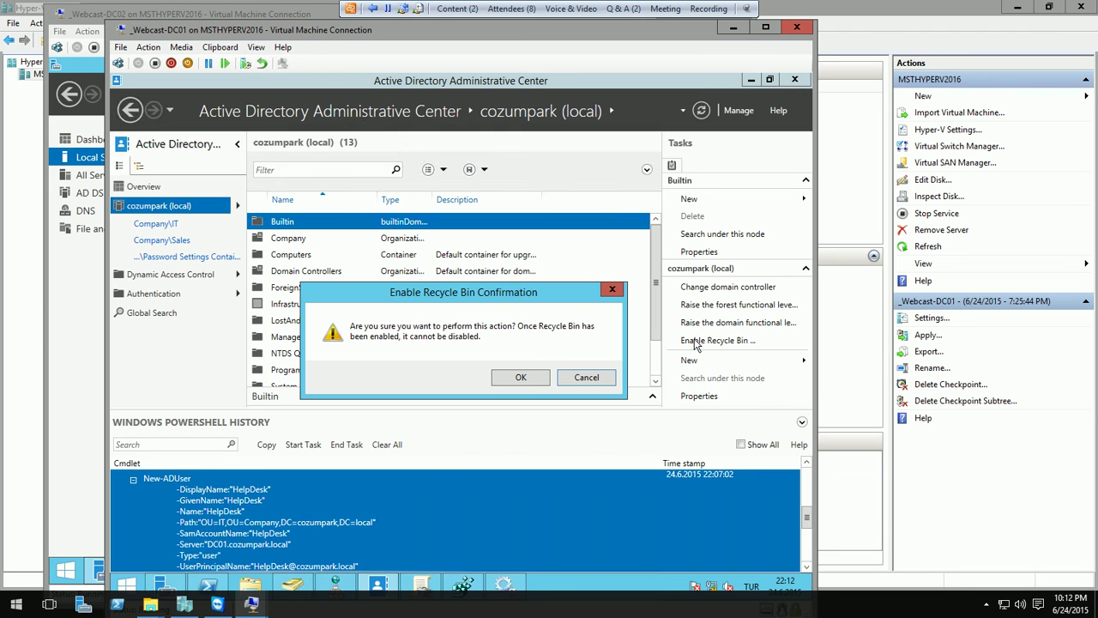
{"action": "left_click", "coordinate": [528, 379]}
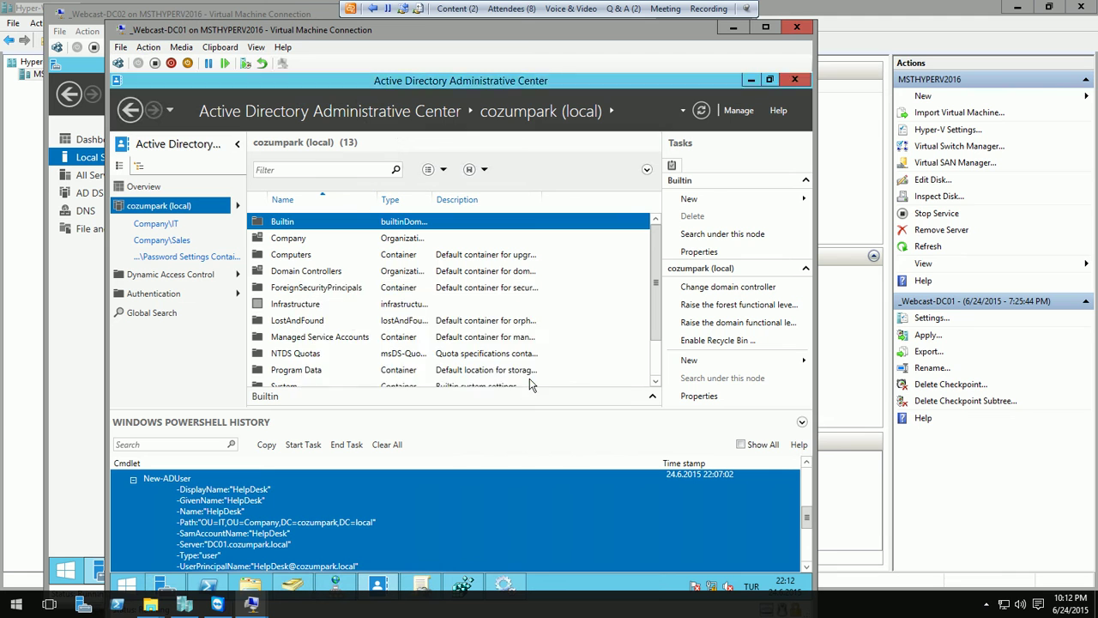
{"action": "left_click", "coordinate": [589, 394]}
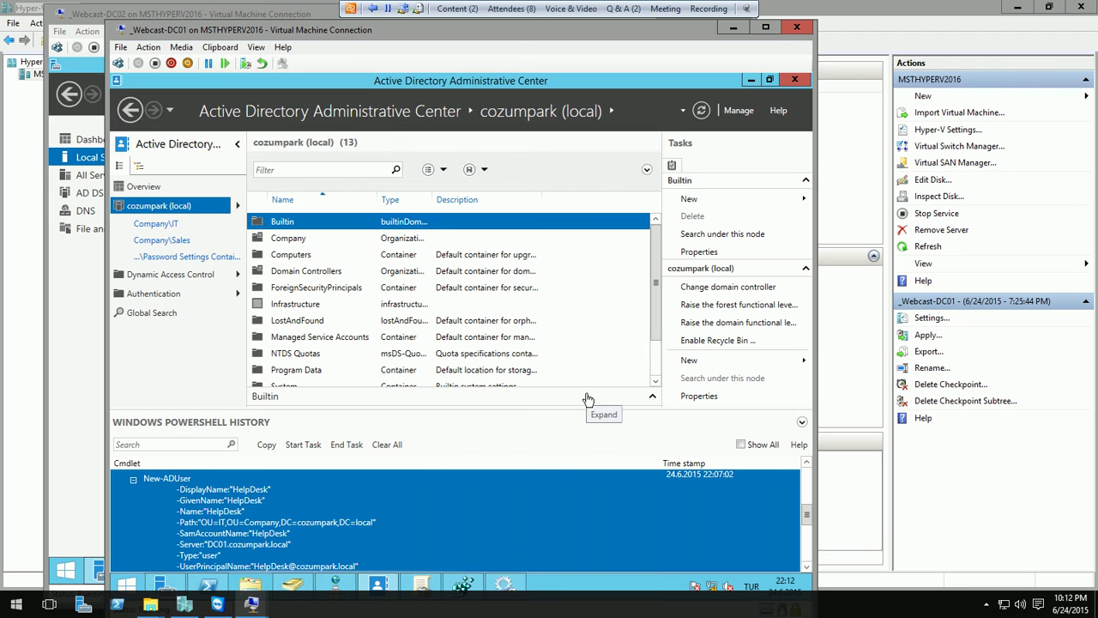
{"action": "left_click", "coordinate": [702, 111]}
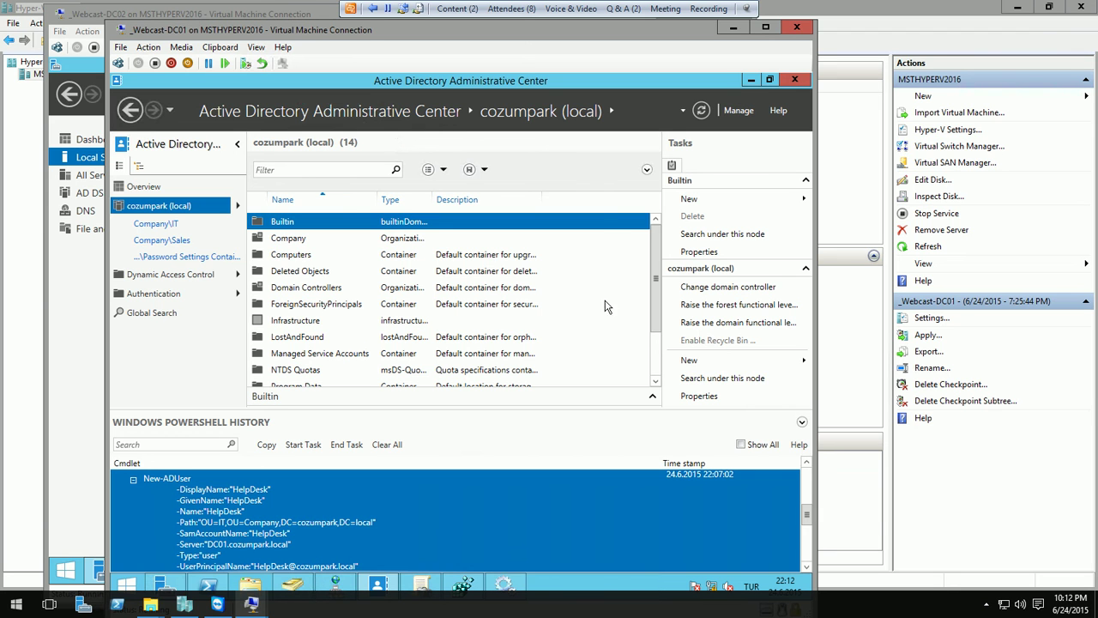
- Browse Company to the IT unit and start deleting ITAdmin, then cancel
{"action": "left_click", "coordinate": [163, 242]}
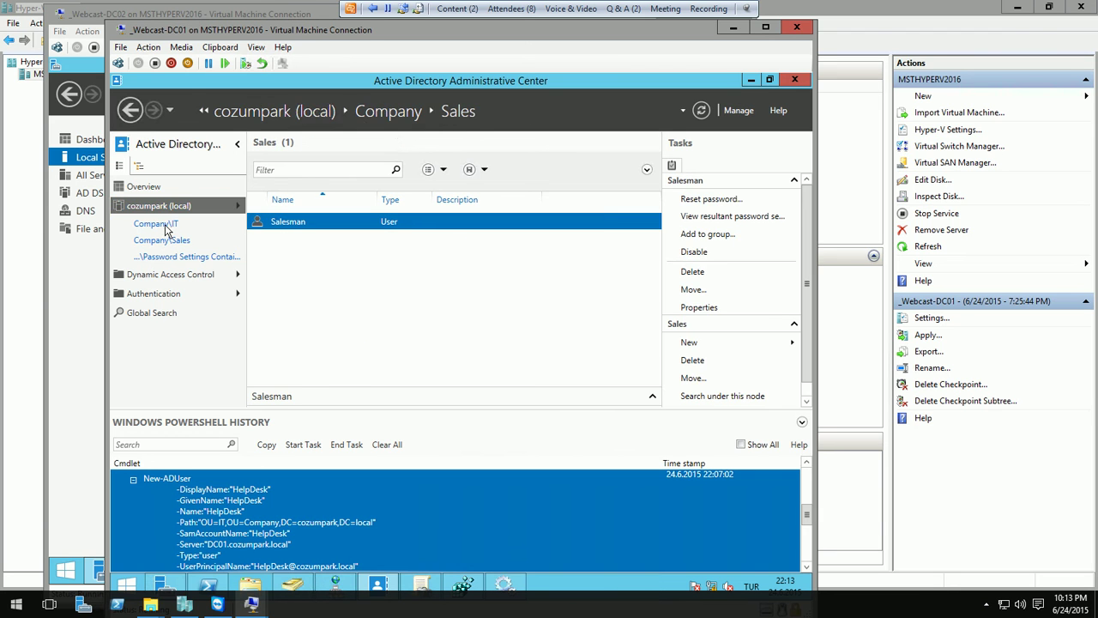
{"action": "left_click", "coordinate": [163, 224]}
{"action": "right_click", "coordinate": [307, 241]}
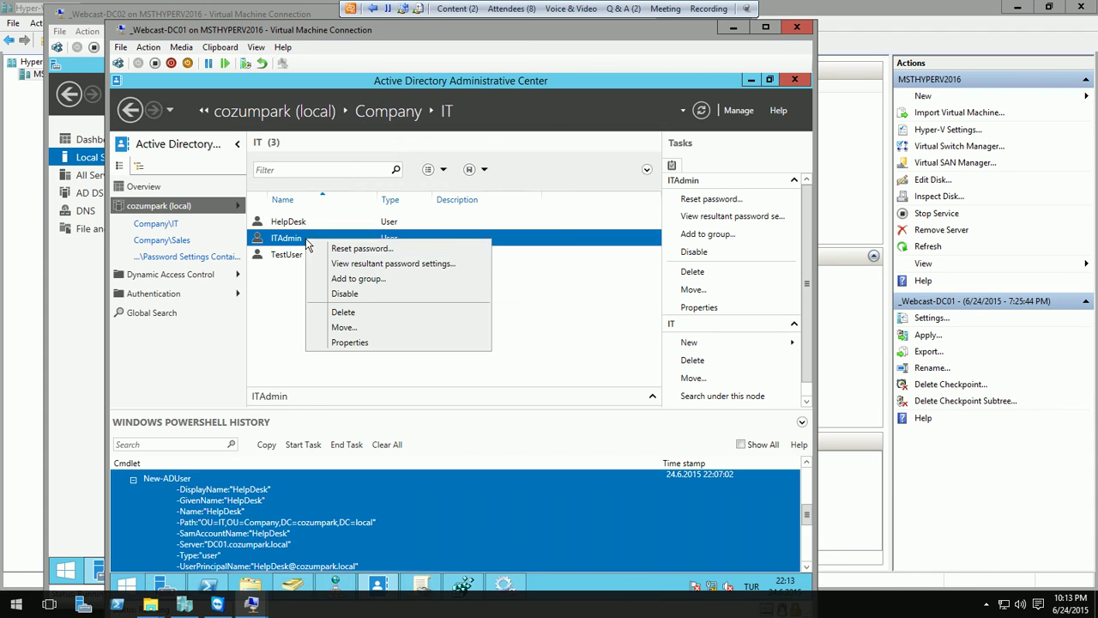
{"action": "left_click", "coordinate": [352, 310]}
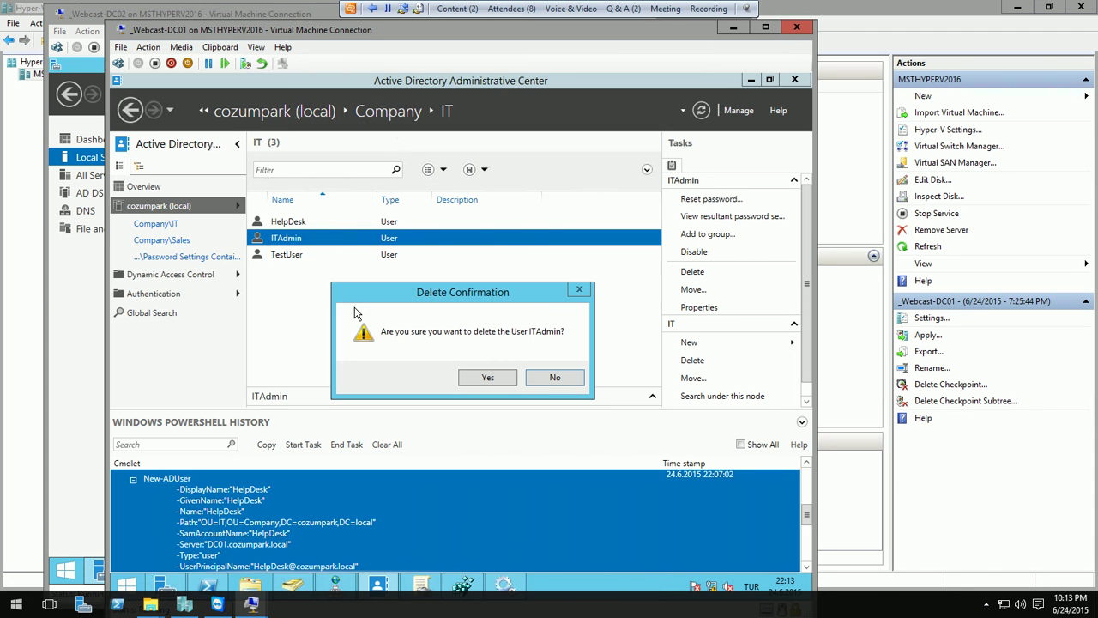
{"action": "left_click", "coordinate": [557, 379]}
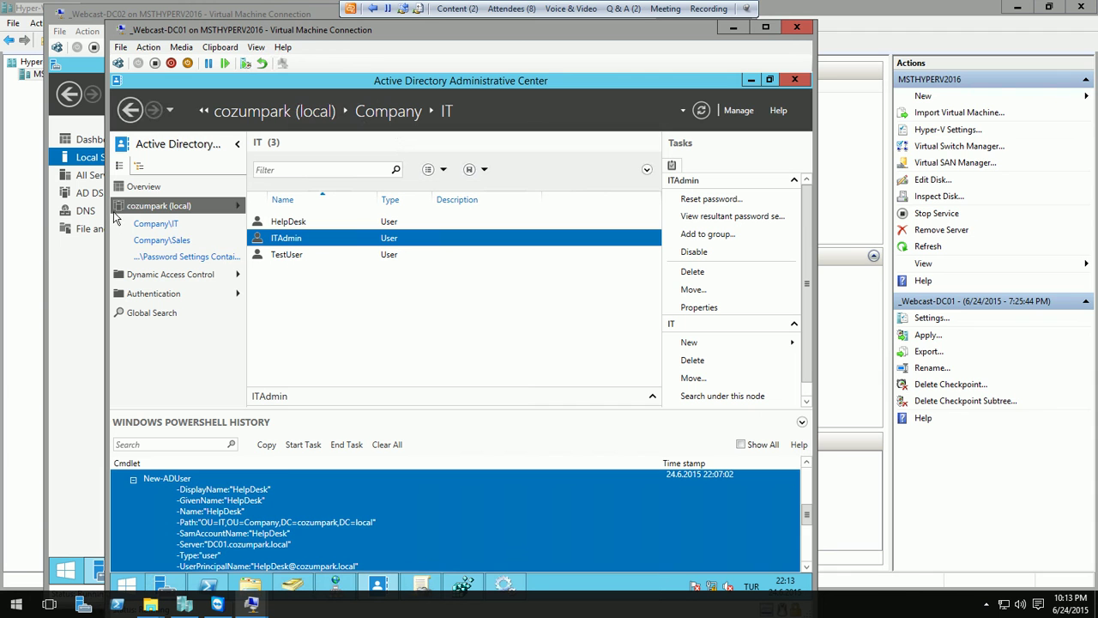
- Switch to the tree navigation view and inspect the Deleted Objects container
{"action": "left_click", "coordinate": [139, 165]}
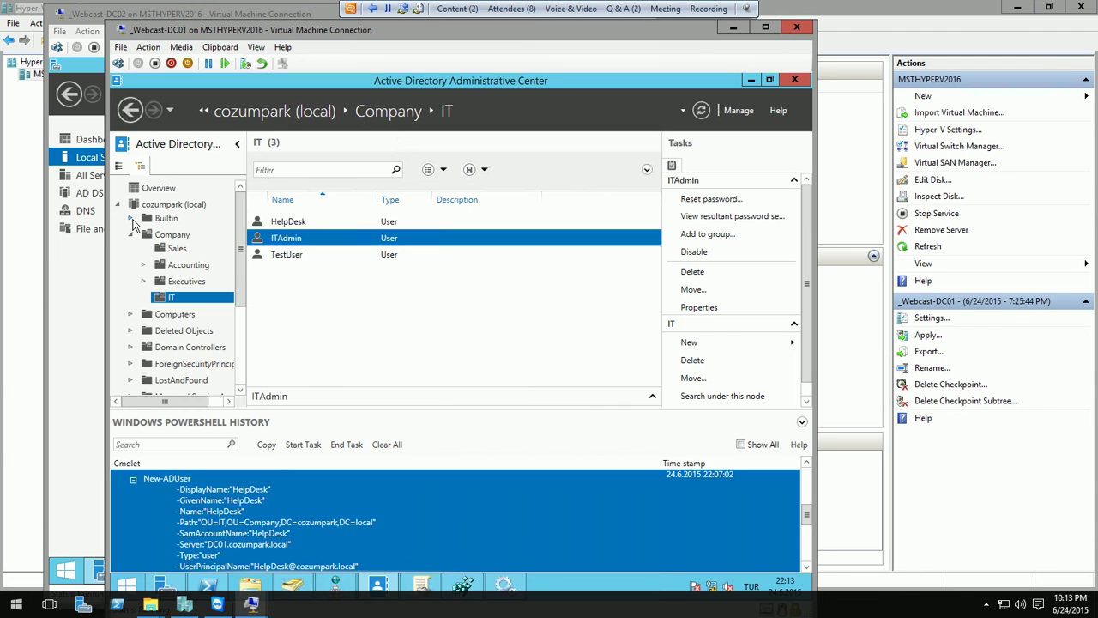
{"action": "left_click", "coordinate": [132, 234]}
{"action": "left_click", "coordinate": [176, 271]}
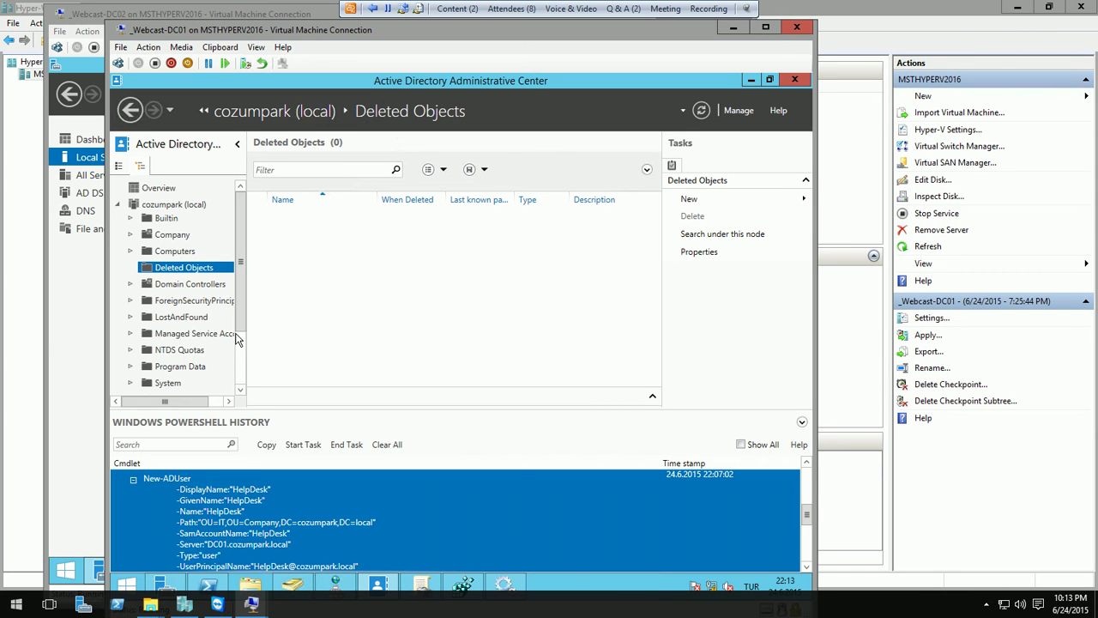
{"action": "left_click", "coordinate": [241, 359]}
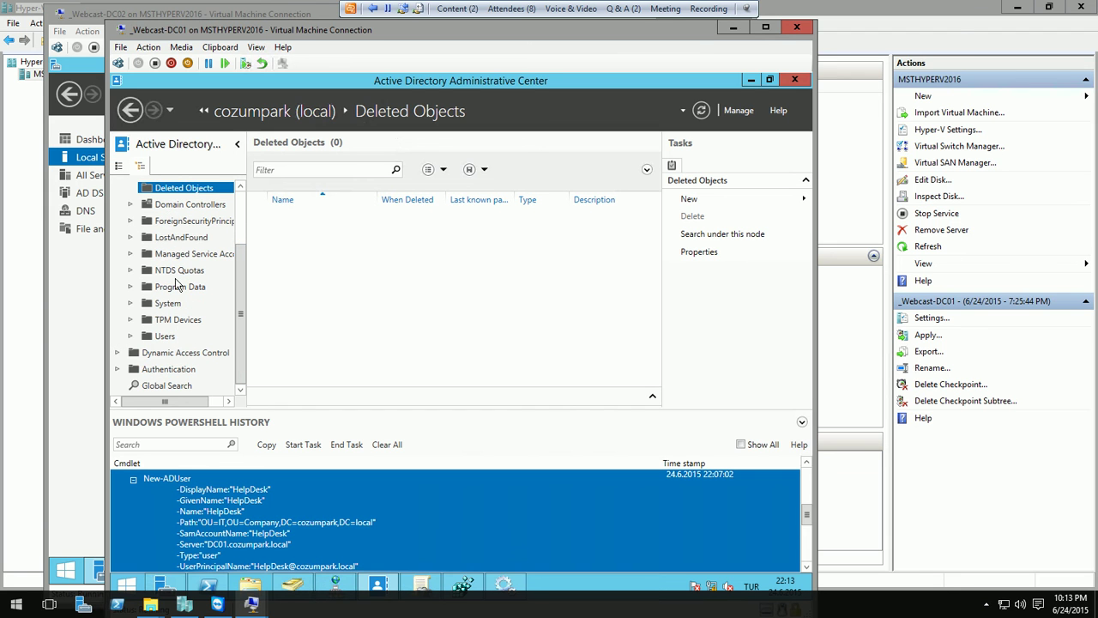
{"action": "left_click", "coordinate": [241, 205]}
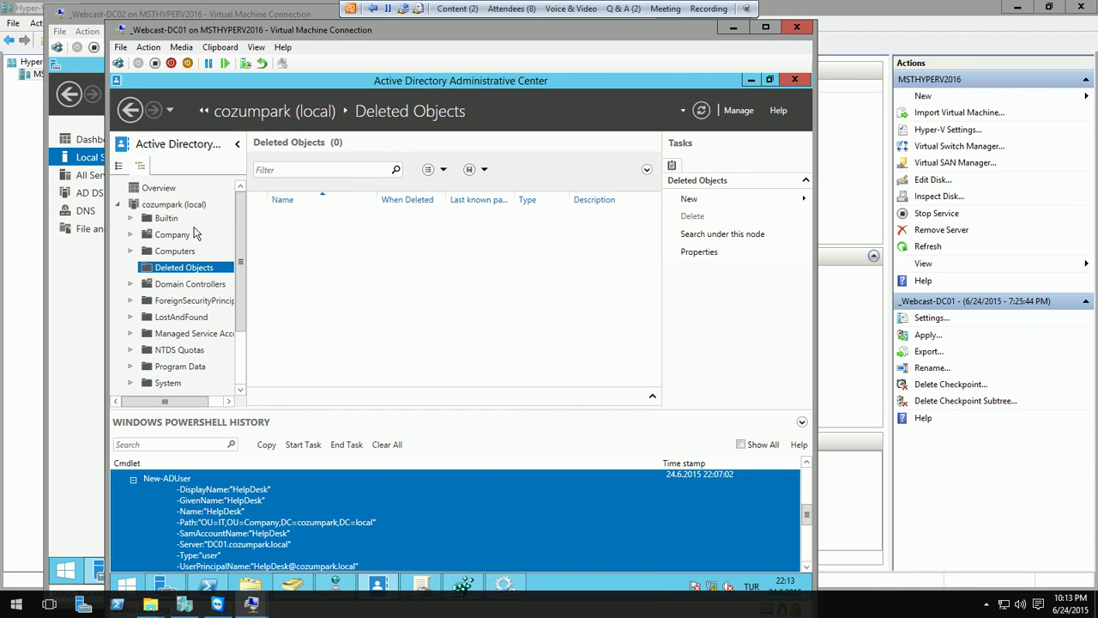
- Delete ITAdmin from Company > IT, confirm with Yes, and view Deleted Objects
{"action": "left_click", "coordinate": [168, 236]}
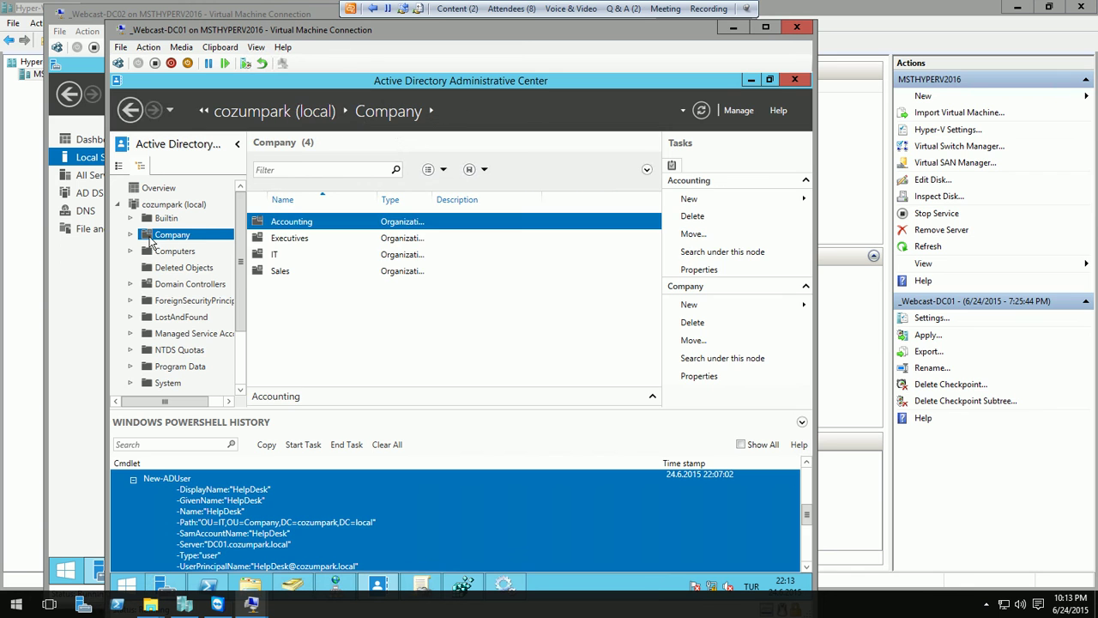
{"action": "double_click", "coordinate": [271, 257]}
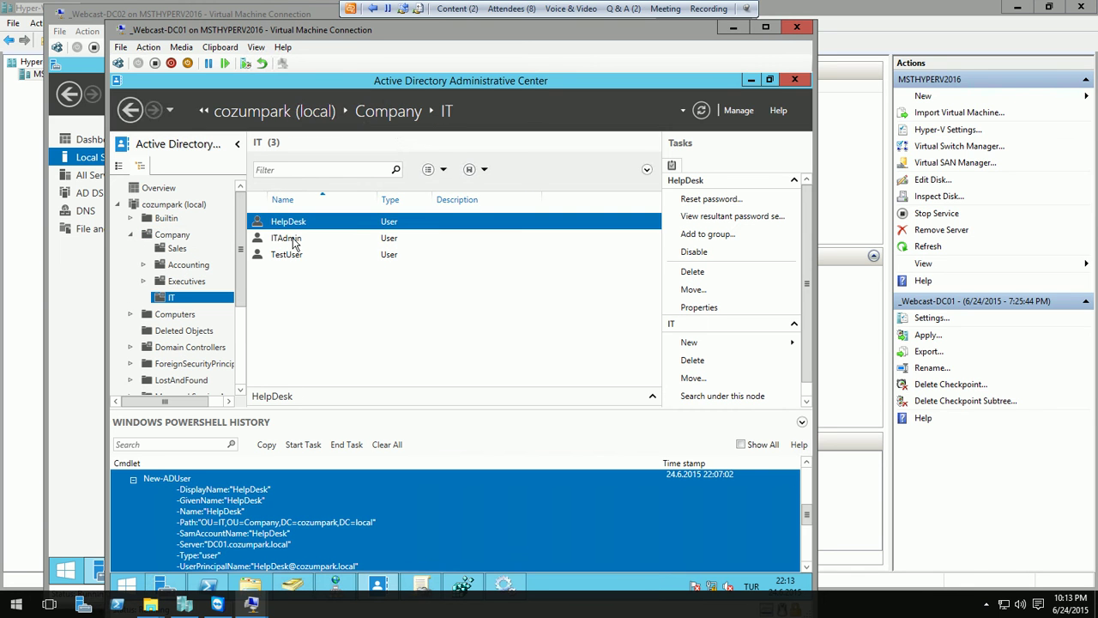
{"action": "right_click", "coordinate": [294, 243]}
{"action": "left_click", "coordinate": [330, 314]}
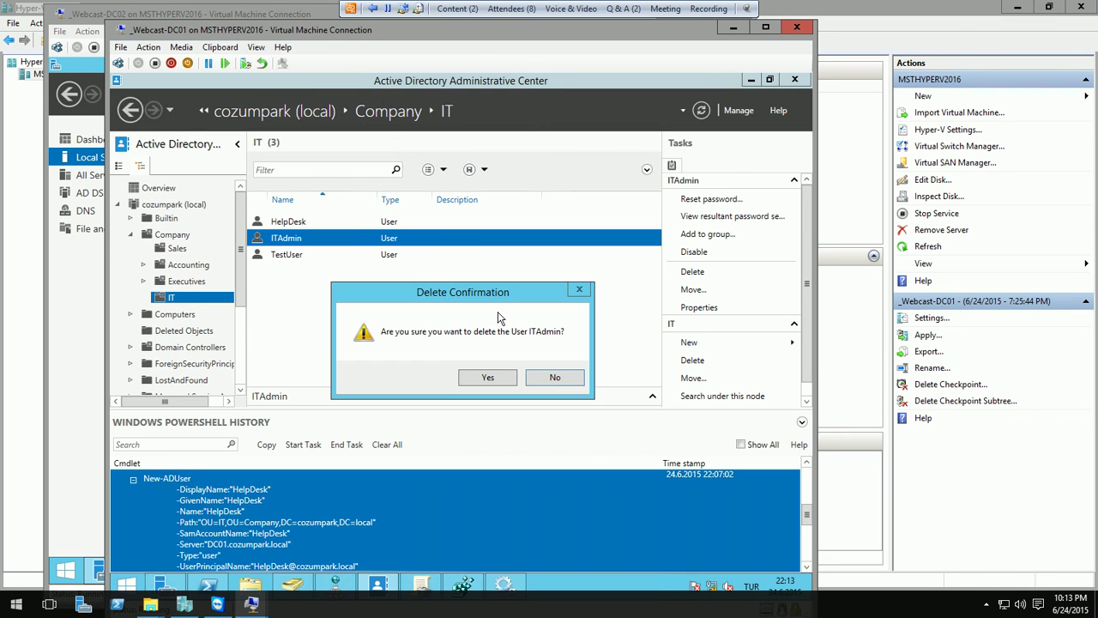
{"action": "left_click", "coordinate": [502, 377]}
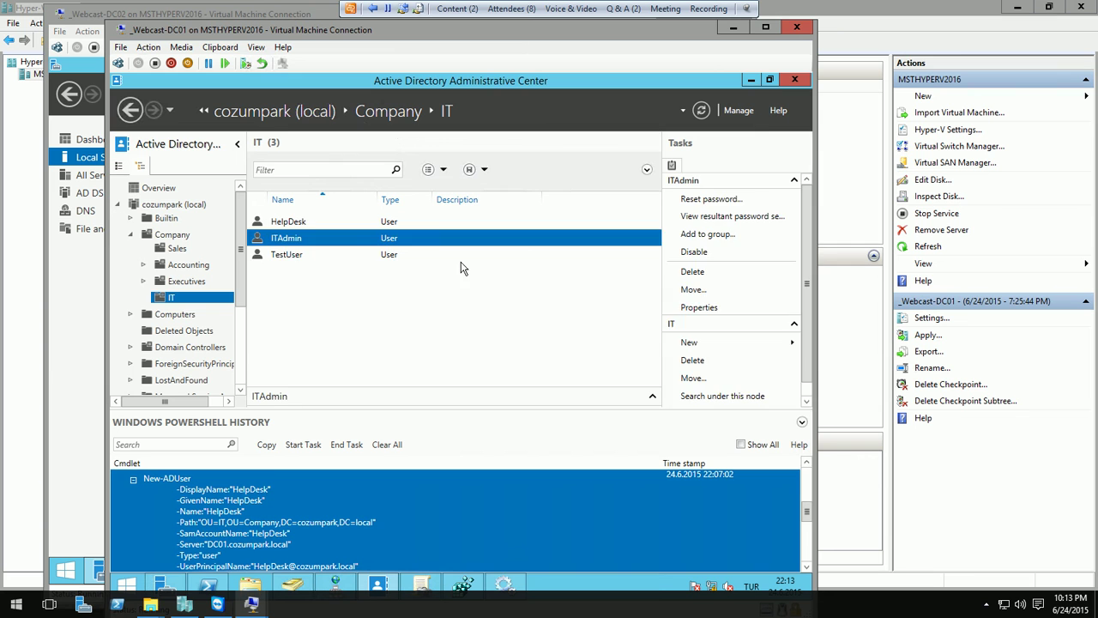
{"action": "left_click", "coordinate": [190, 333]}
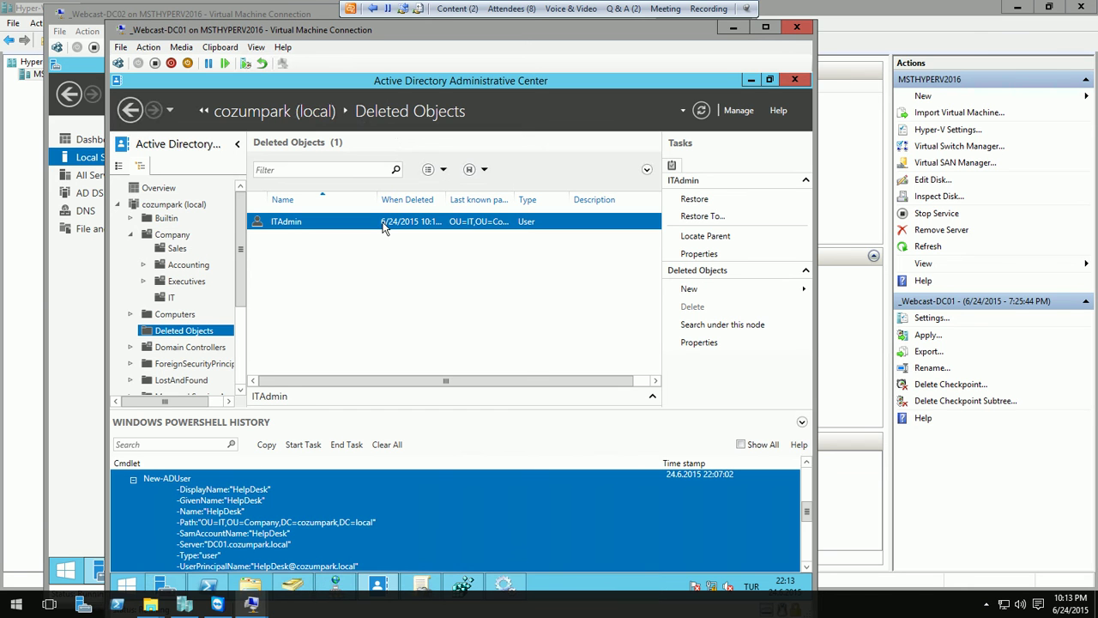
- Cancel Restore To..., then restore deleted ITAdmin to its original IT location
{"action": "right_click", "coordinate": [383, 224]}
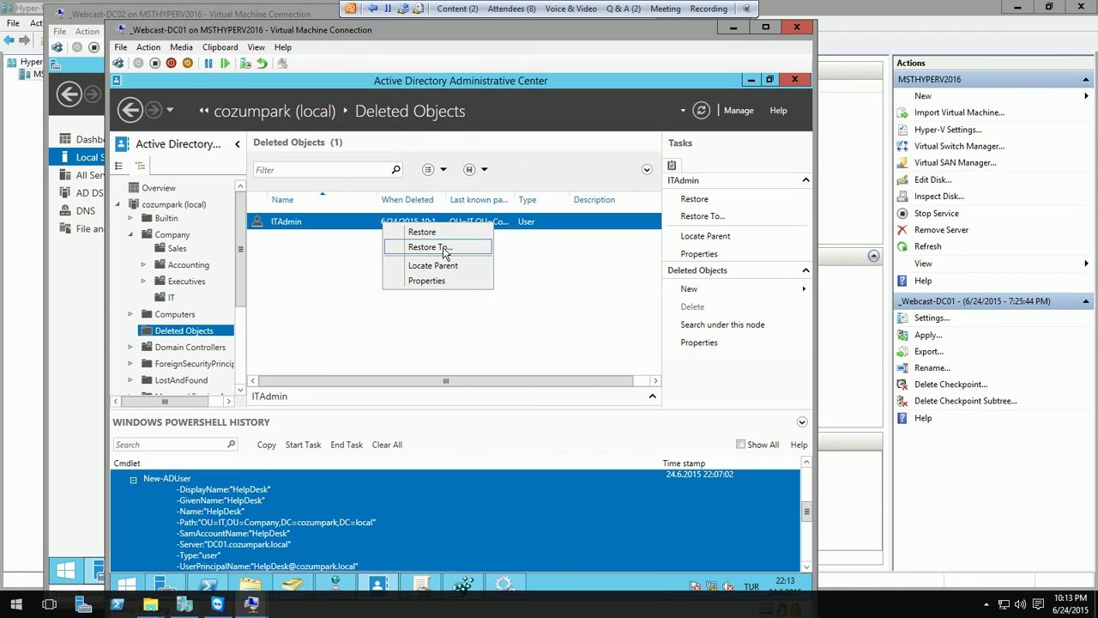
{"action": "left_click", "coordinate": [444, 249]}
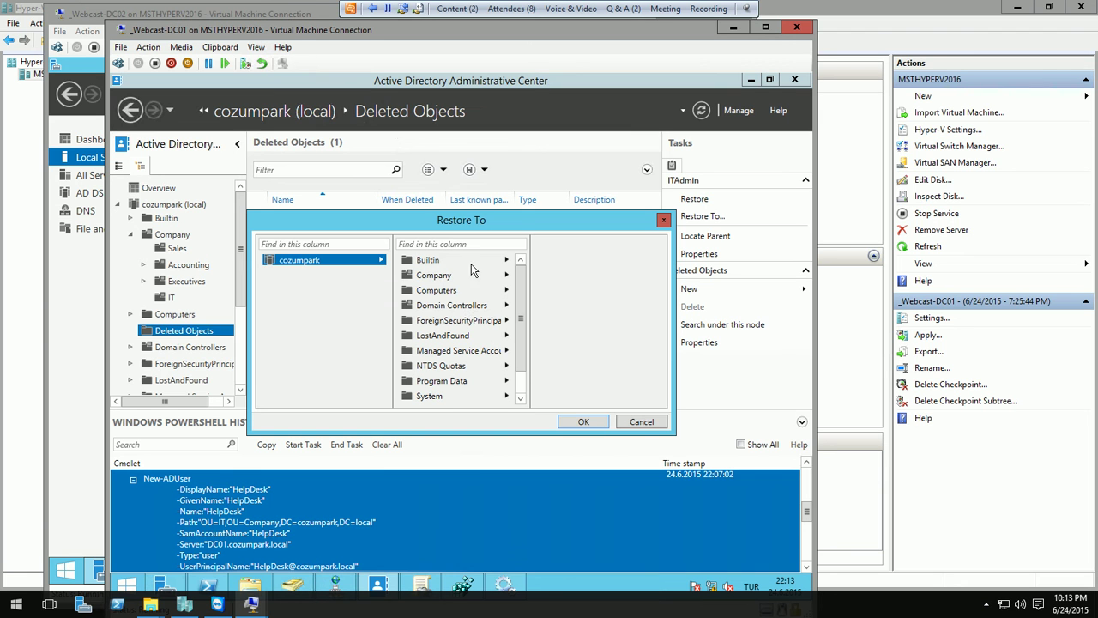
{"action": "left_click", "coordinate": [641, 422]}
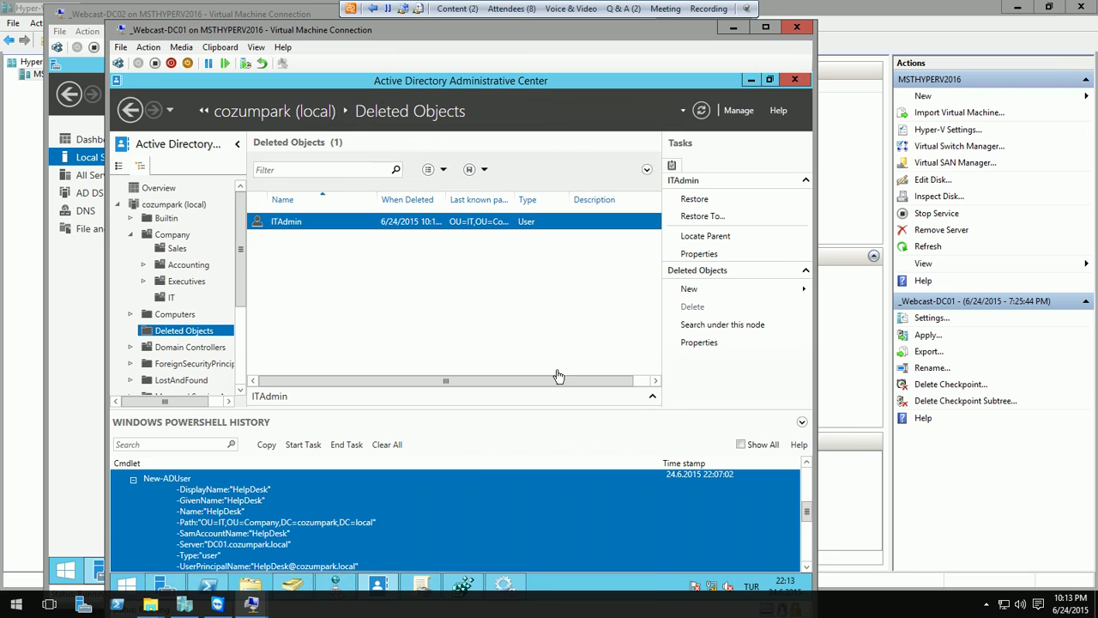
{"action": "right_click", "coordinate": [392, 225]}
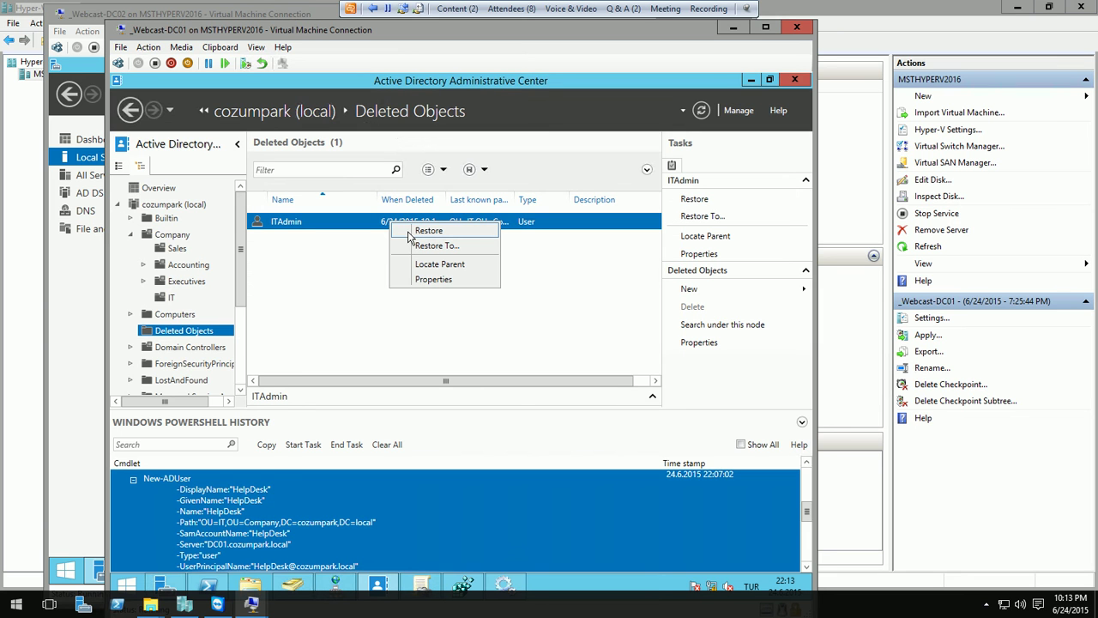
{"action": "left_click", "coordinate": [426, 230]}
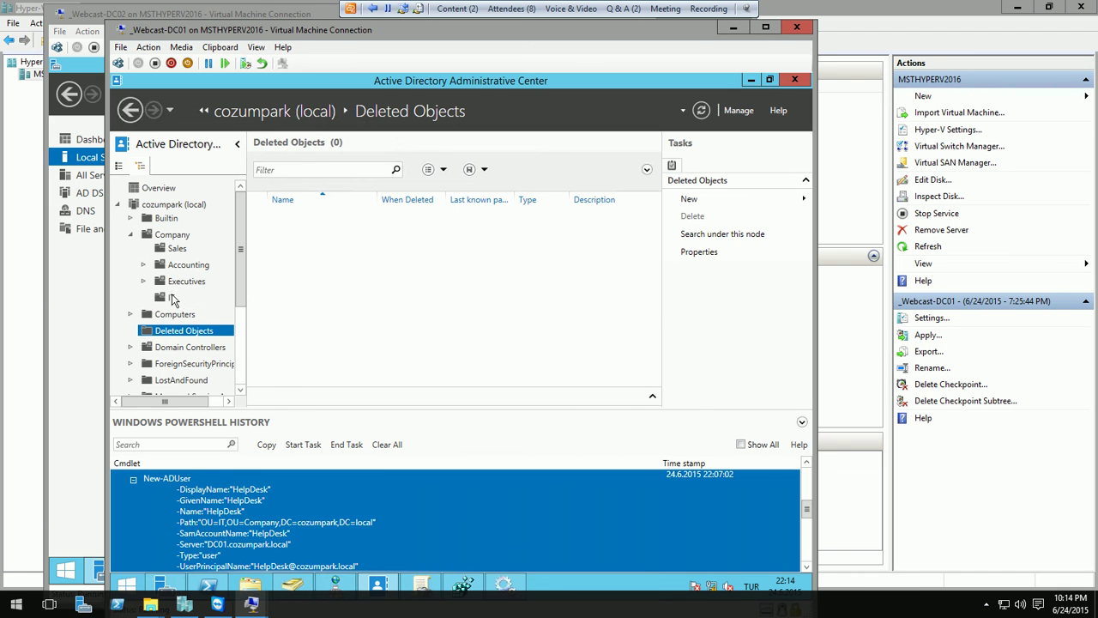
{"action": "left_click", "coordinate": [173, 297]}
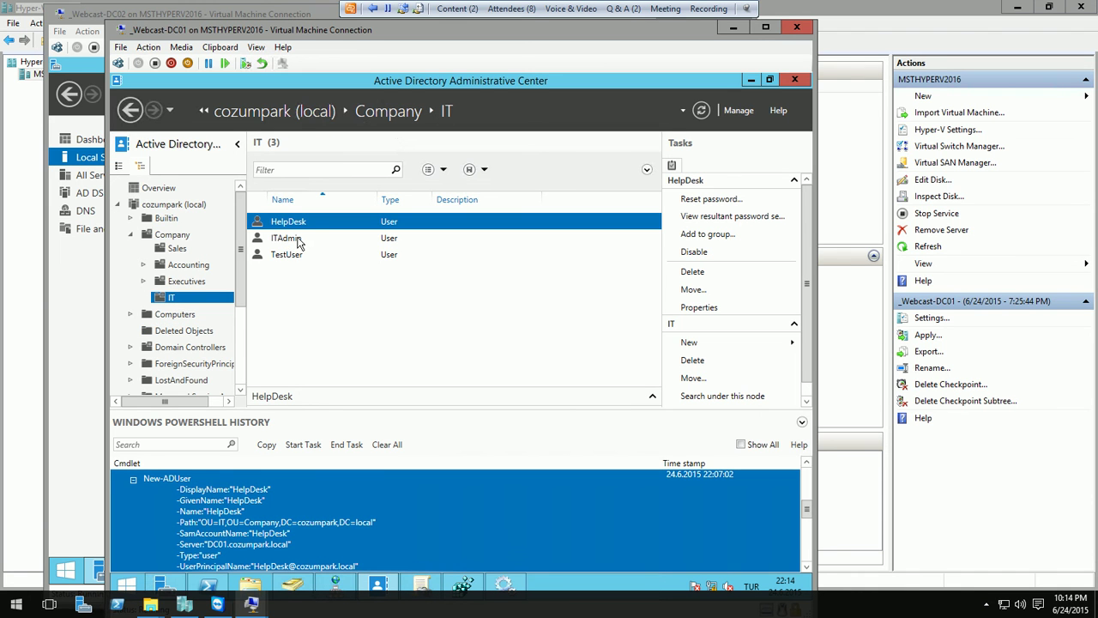
- Review ITAdmin's Member Of list for Domain Admins and Domain Users, then close its properties
{"action": "left_click", "coordinate": [298, 240]}
{"action": "double_click", "coordinate": [298, 242]}
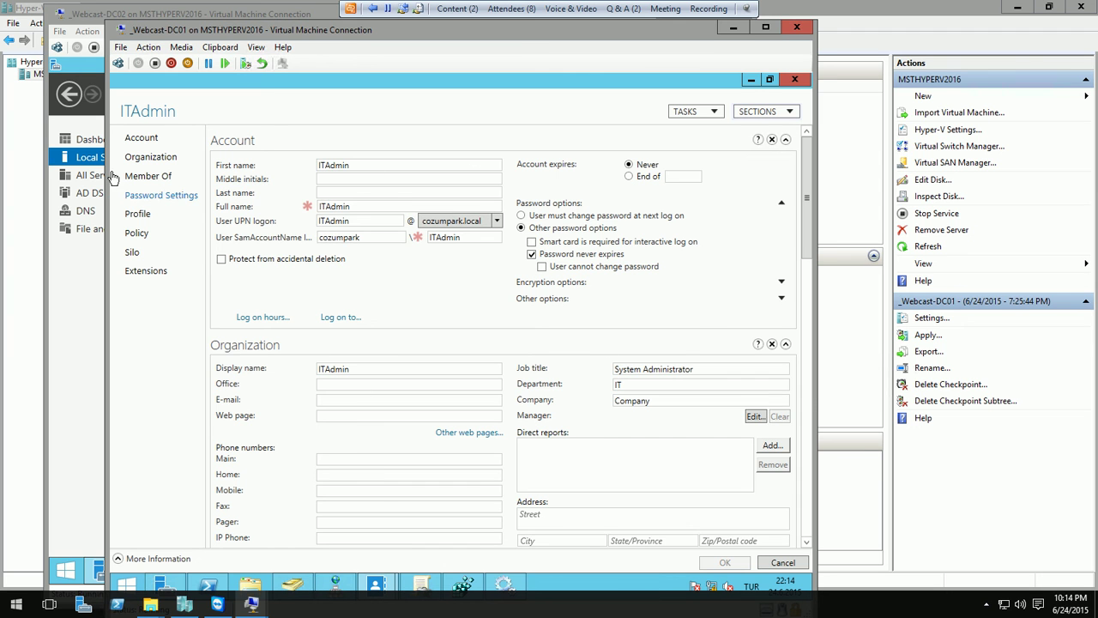
{"action": "left_click", "coordinate": [148, 176]}
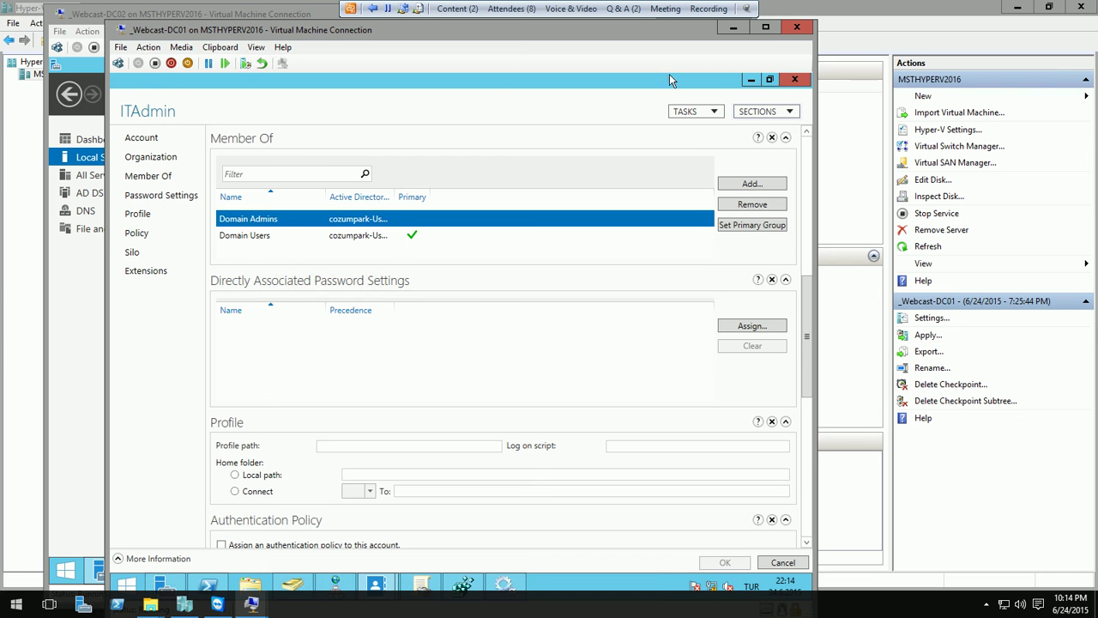
{"action": "left_click", "coordinate": [794, 79]}
{"action": "left_click", "coordinate": [121, 47]}
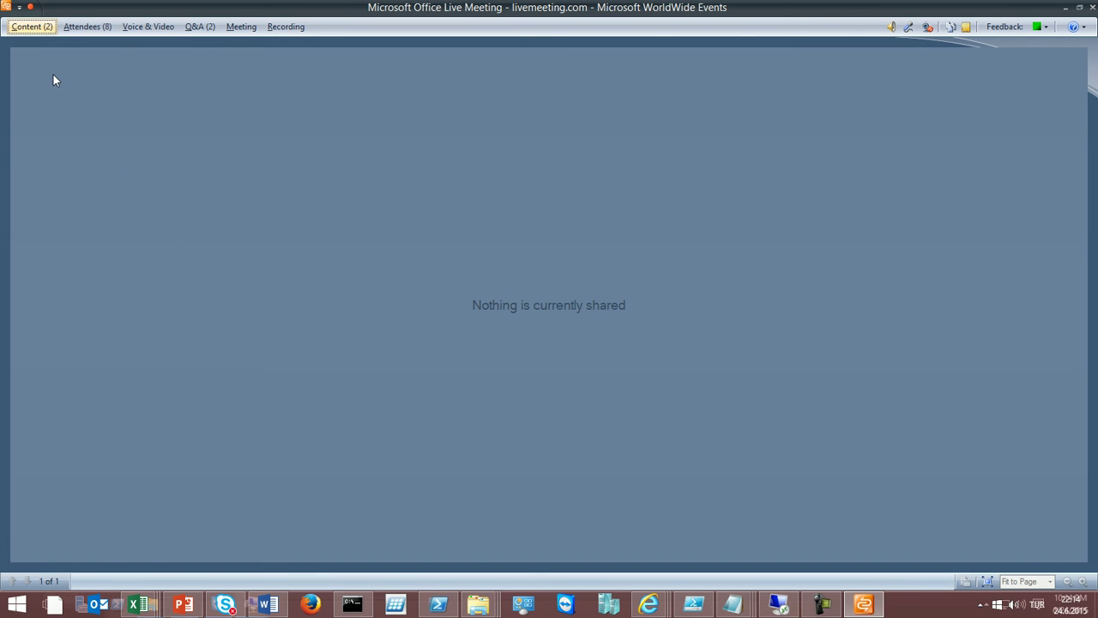
- Show the PowerPoint slides, then share the Webcast lab desktop again from Content
{"action": "left_click", "coordinate": [32, 26]}
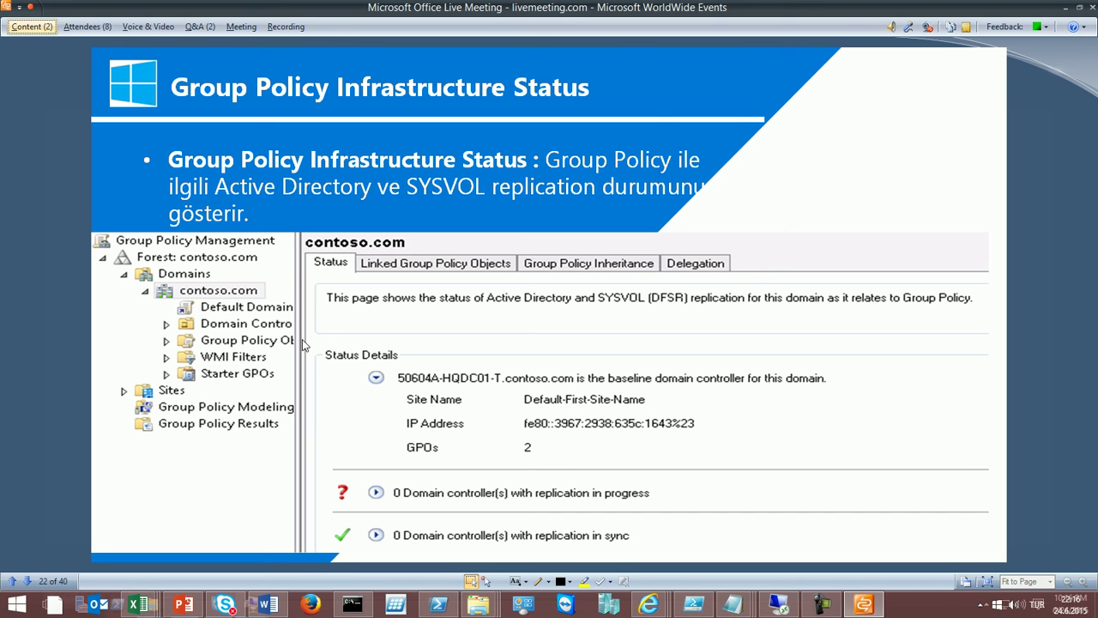
{"action": "left_click", "coordinate": [38, 29]}
{"action": "left_click", "coordinate": [71, 89]}
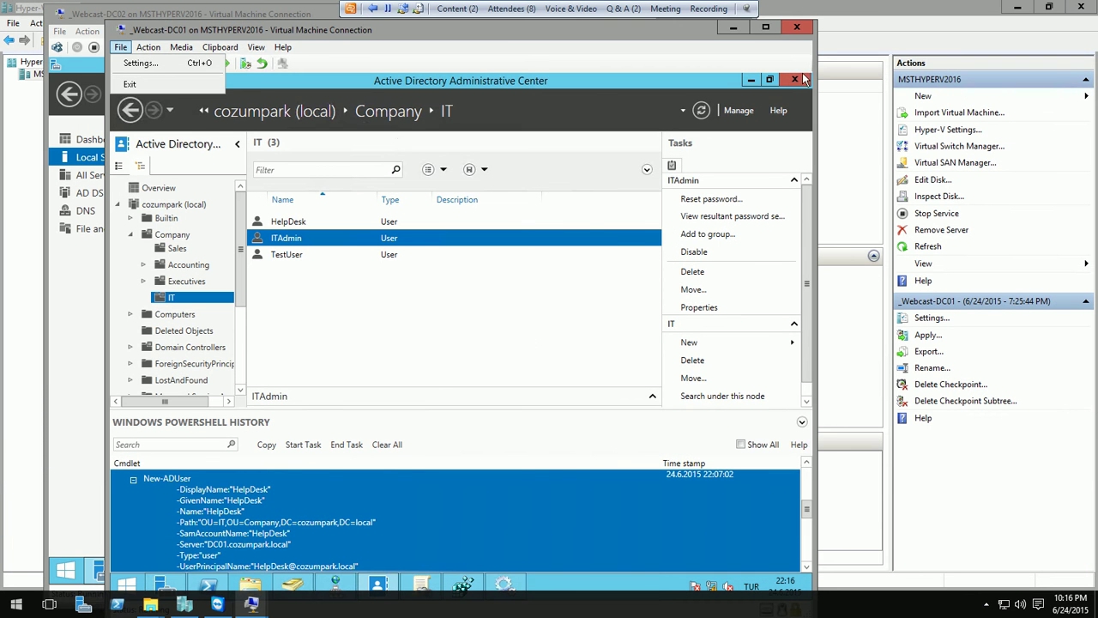
- Close ADAC and launch Group Policy Management from Server Manager's Tools menu
{"action": "left_click", "coordinate": [803, 79]}
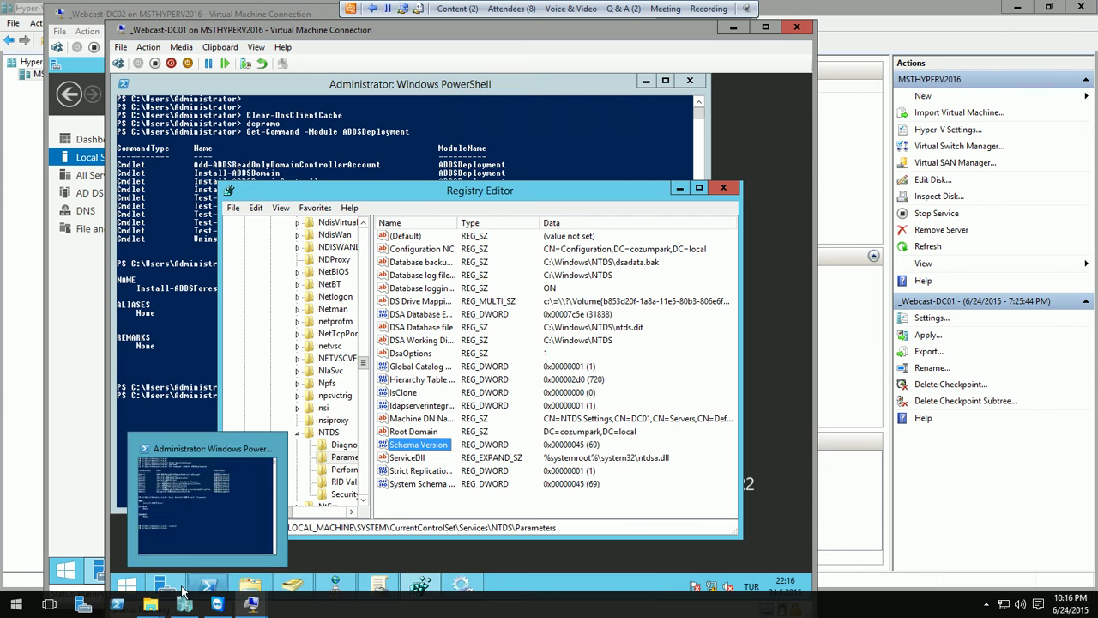
{"action": "left_click", "coordinate": [165, 587]}
{"action": "left_click", "coordinate": [711, 109]}
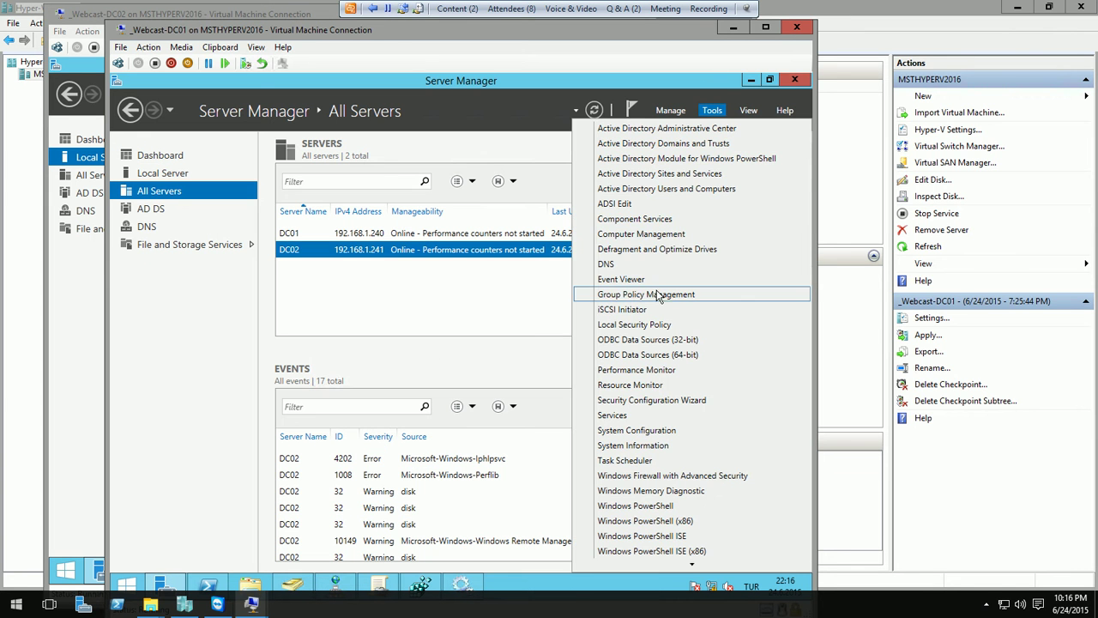
{"action": "left_click", "coordinate": [657, 292]}
- Expand Forest, Domains, cozumpark.local, Domain Controllers and Company, widening the tree pane
{"action": "left_click", "coordinate": [283, 243]}
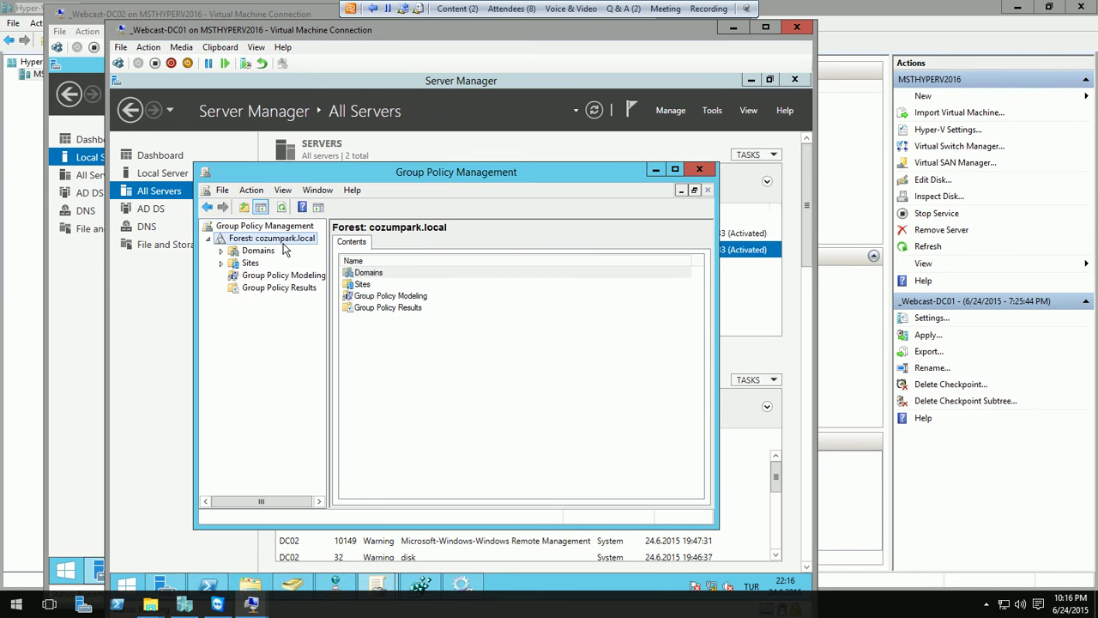
{"action": "double_click", "coordinate": [256, 252]}
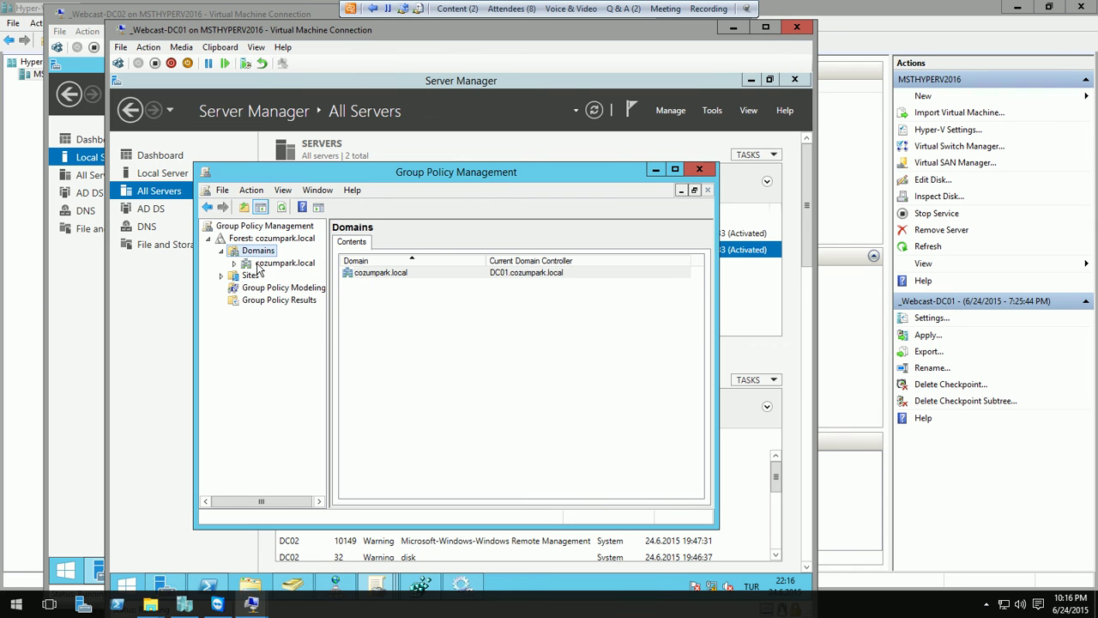
{"action": "double_click", "coordinate": [262, 264]}
{"action": "double_click", "coordinate": [405, 174]}
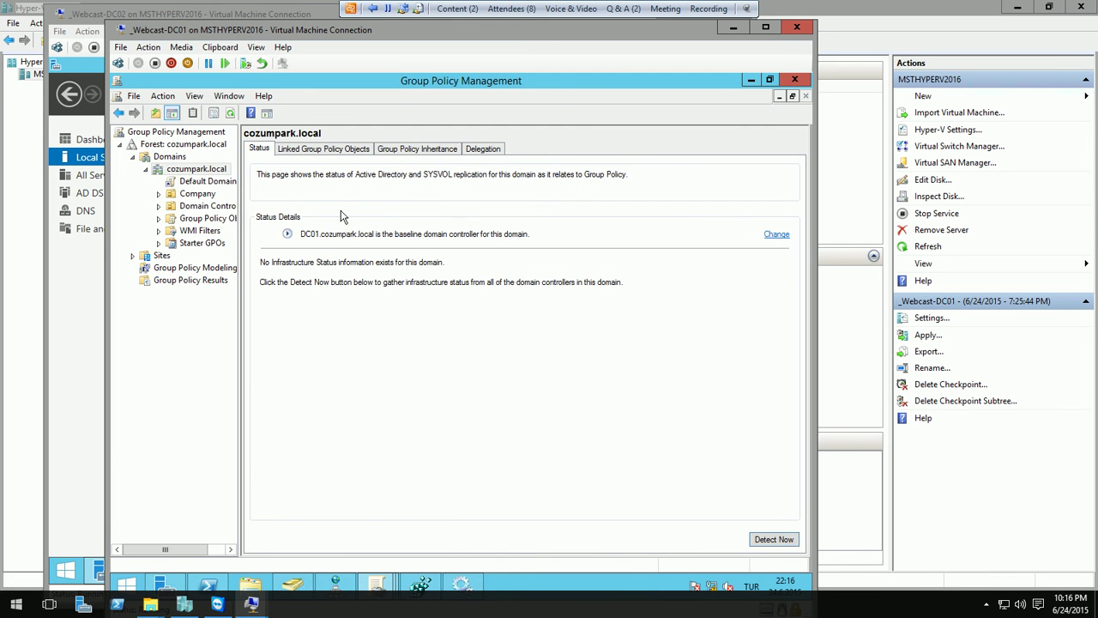
{"action": "double_click", "coordinate": [200, 208]}
{"action": "double_click", "coordinate": [206, 195]}
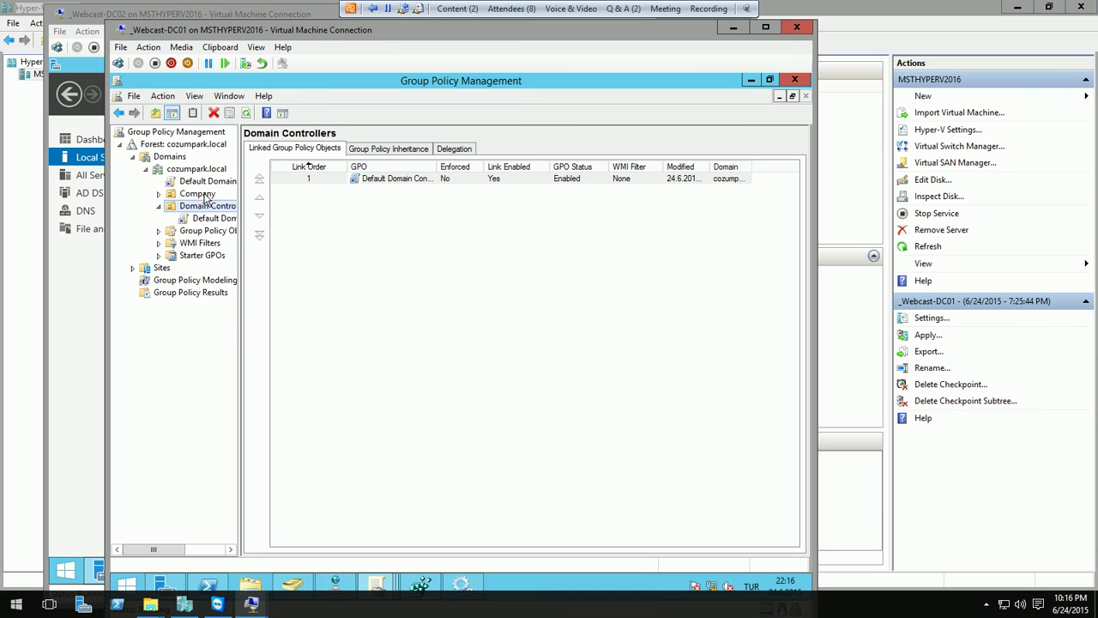
{"action": "left_click_drag", "start_coordinate": [241, 204], "coordinate": [335, 196]}
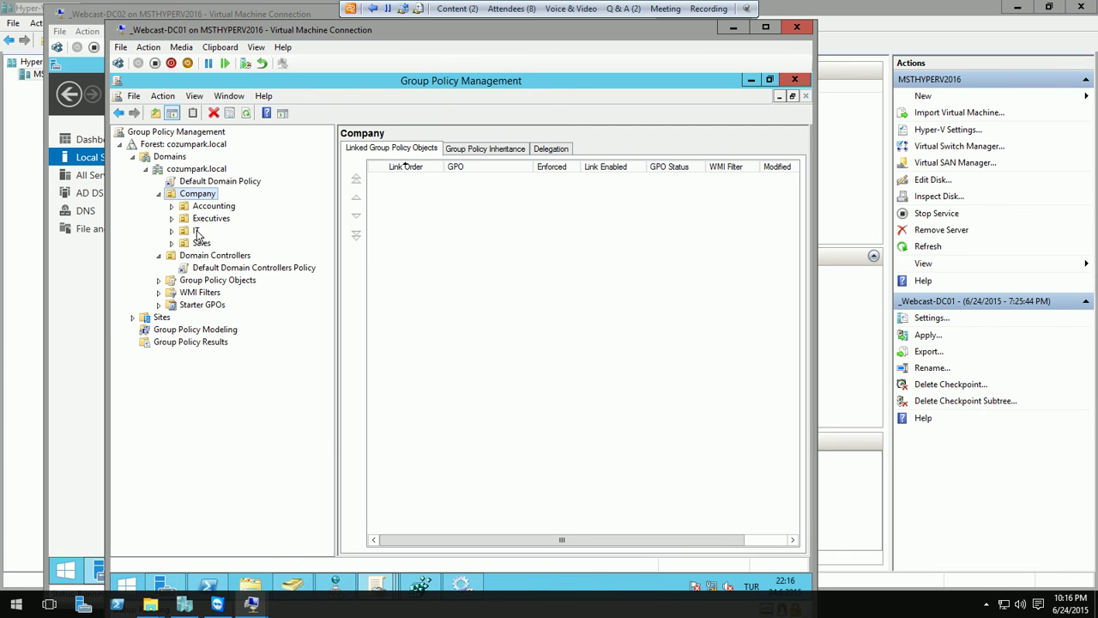
{"action": "left_click", "coordinate": [196, 232]}
- Attempt a Group Policy update on the IT unit and dismiss the no-computers warning
{"action": "right_click", "coordinate": [198, 233]}
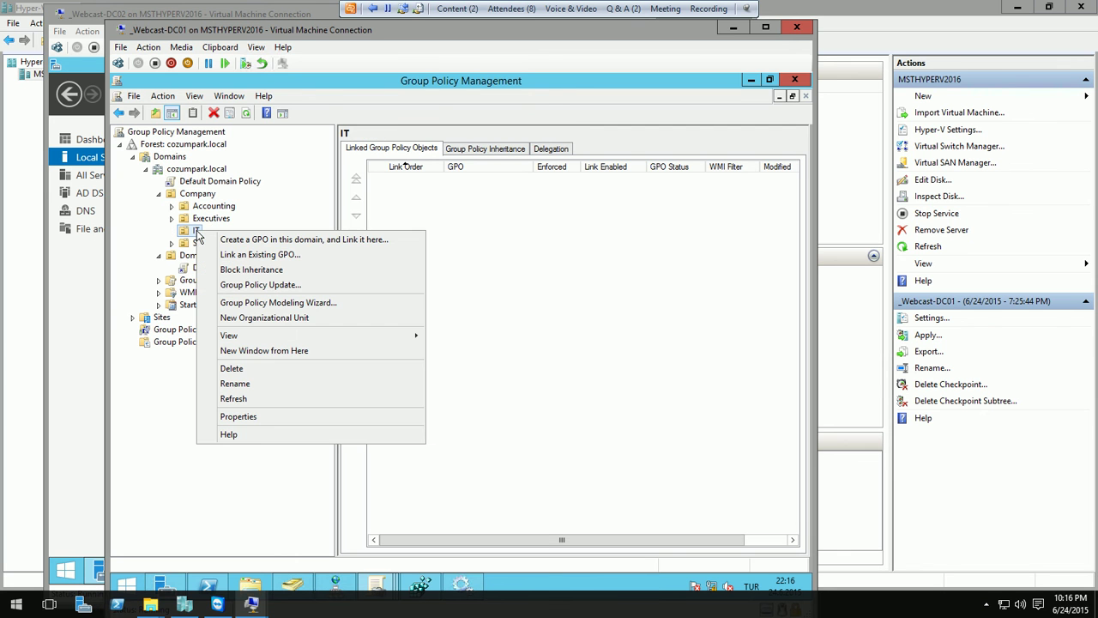
{"action": "left_click", "coordinate": [255, 284]}
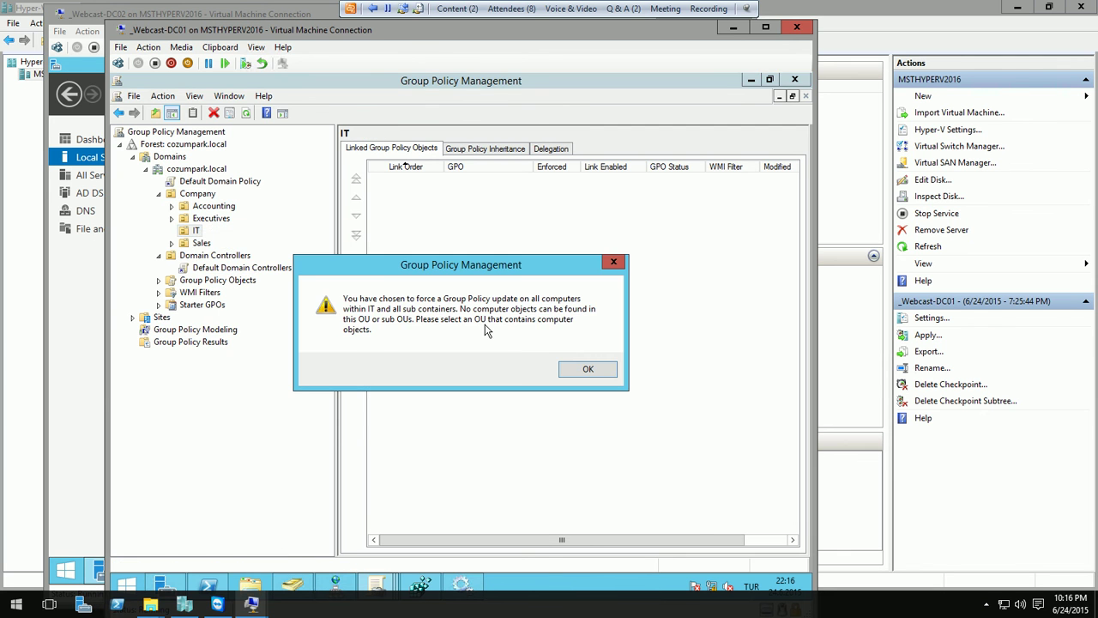
{"action": "left_click", "coordinate": [590, 372]}
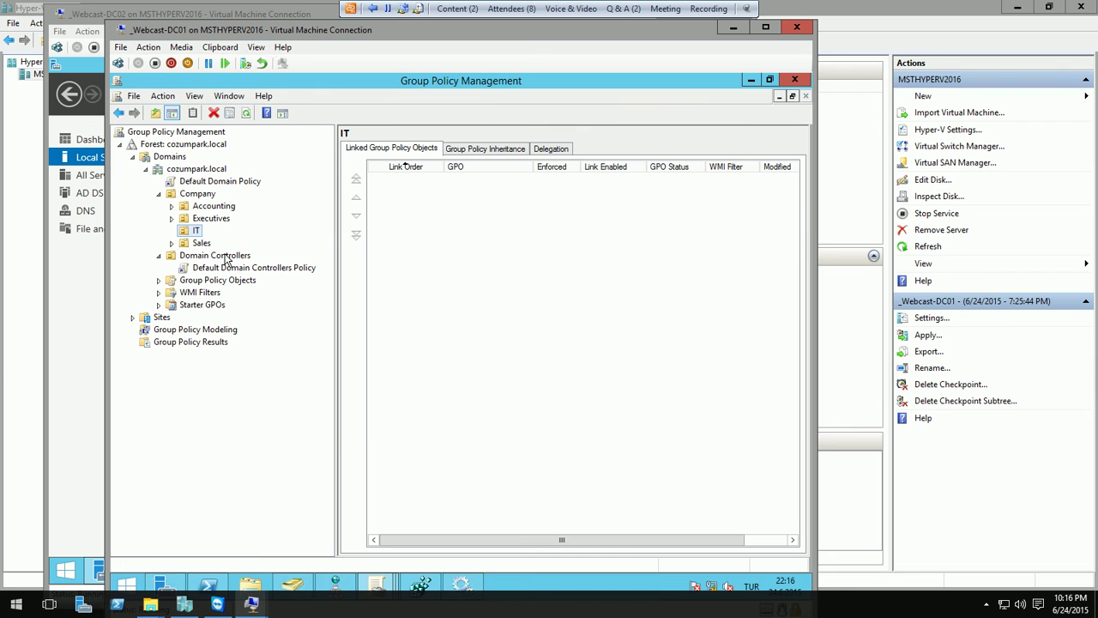
- Force a Group Policy update on Domain Controllers' 2 computers and close the results
{"action": "right_click", "coordinate": [228, 257]}
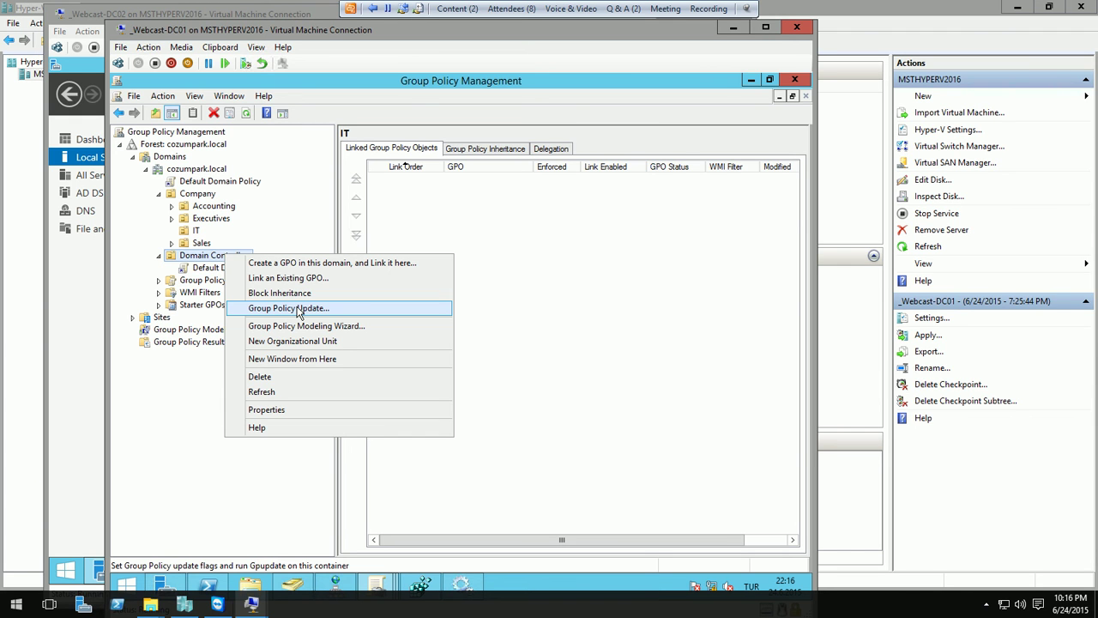
{"action": "left_click", "coordinate": [297, 310]}
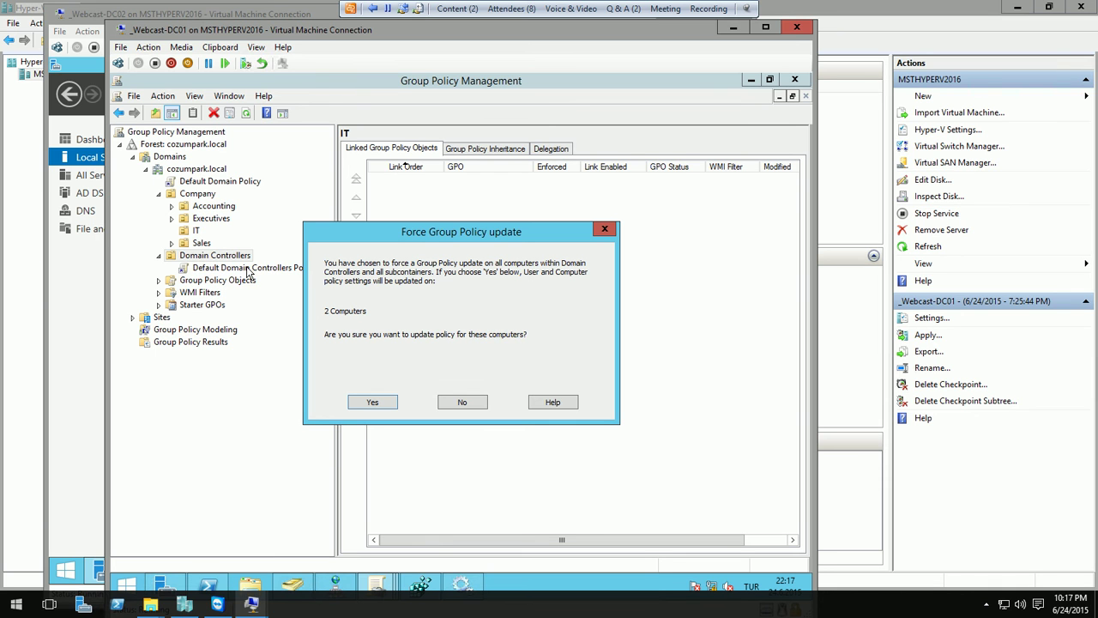
{"action": "left_click", "coordinate": [384, 399]}
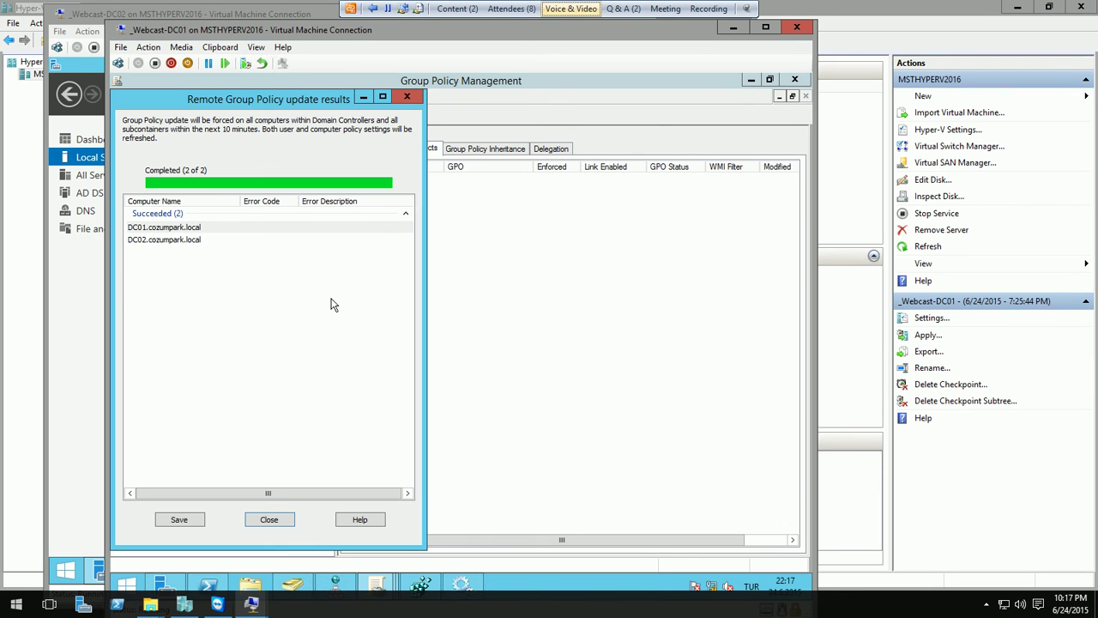
{"action": "left_click", "coordinate": [270, 520]}
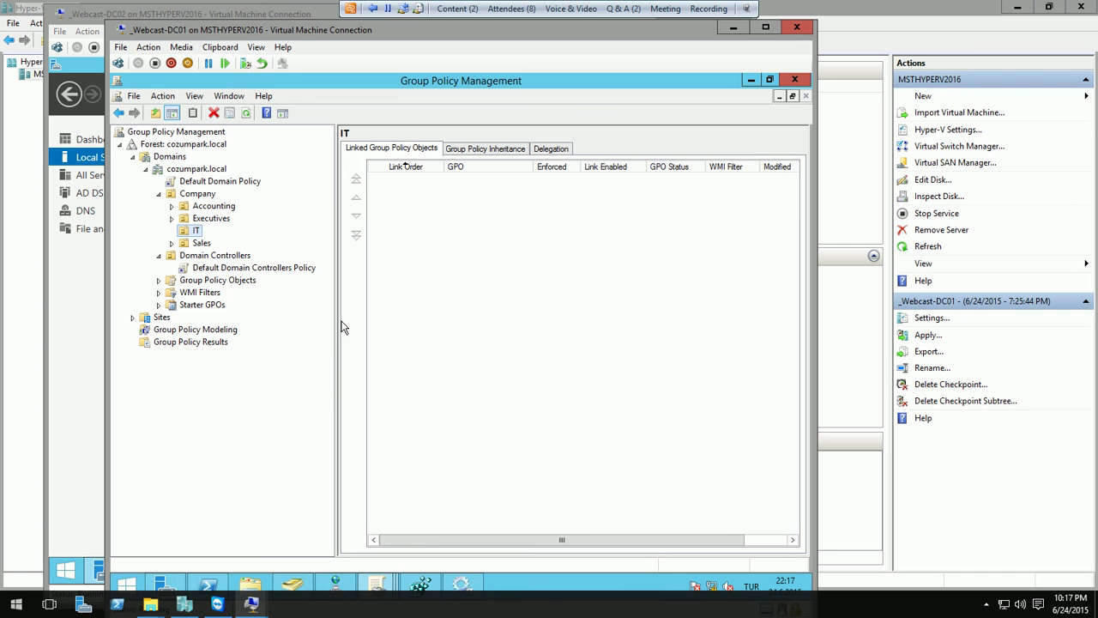
- Detect cozumpark.local infrastructure status, expand both replication rows, and leave the baseline DC unchanged
{"action": "left_click", "coordinate": [187, 170]}
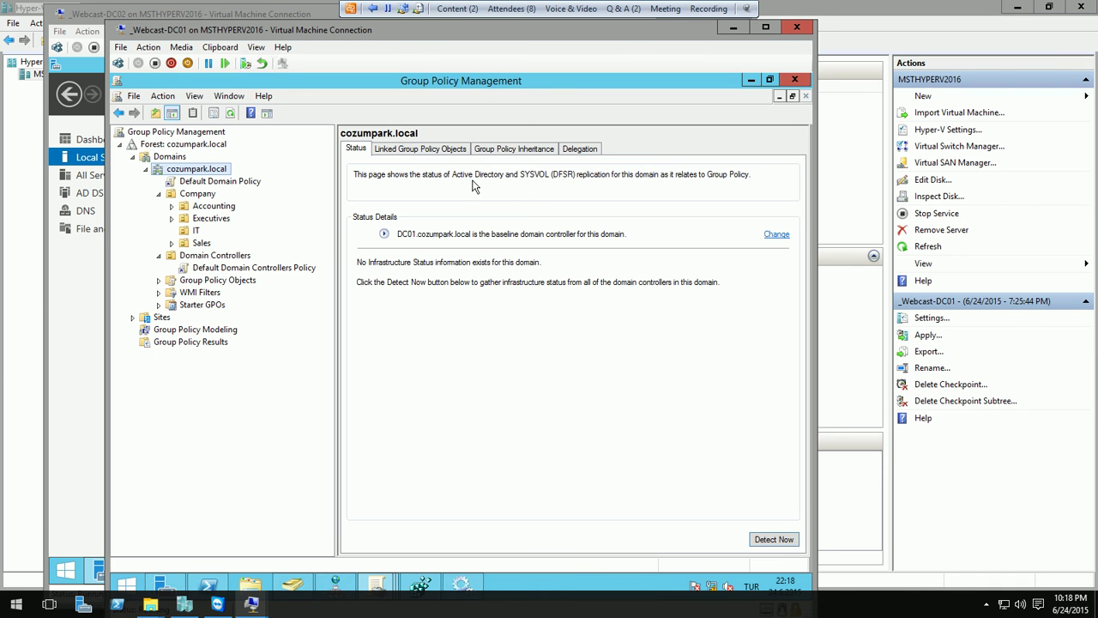
{"action": "left_click", "coordinate": [785, 534]}
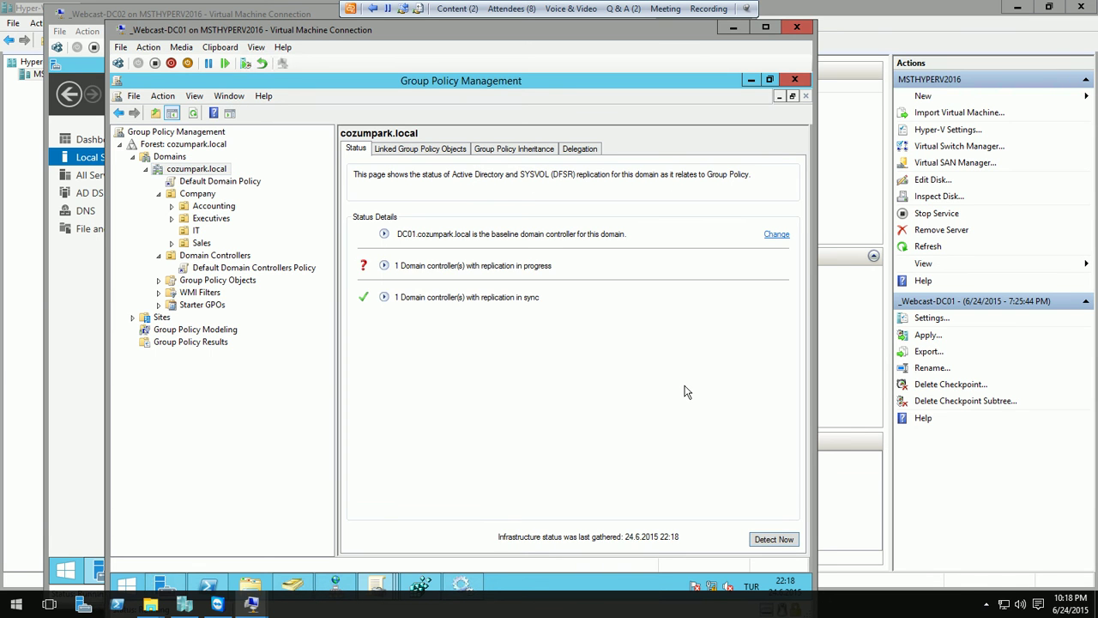
{"action": "left_click", "coordinate": [383, 266]}
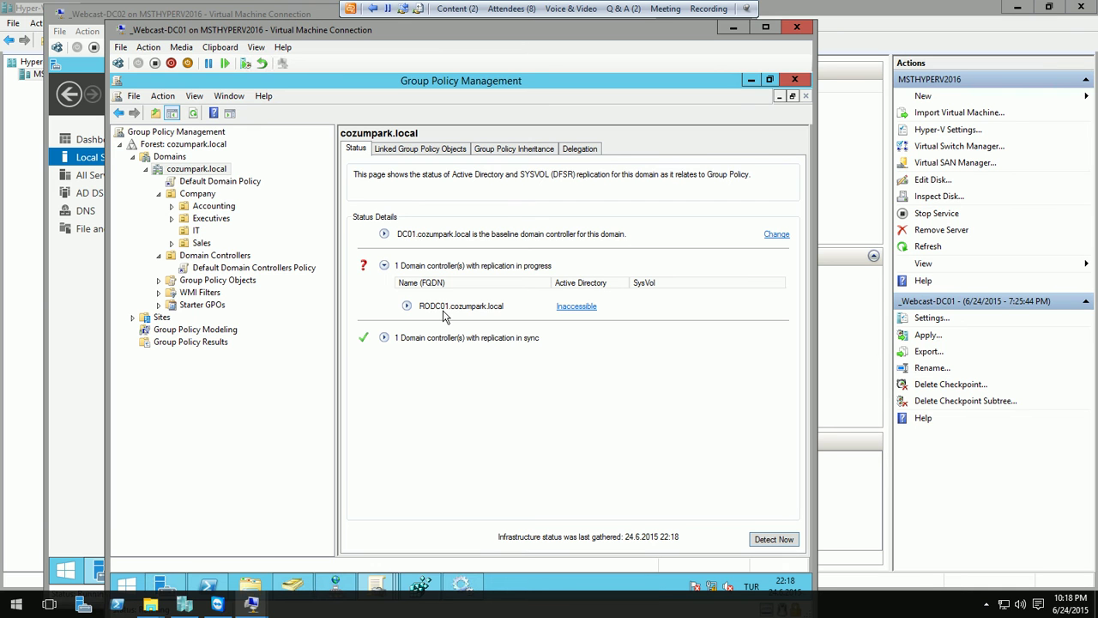
{"action": "left_click", "coordinate": [385, 338]}
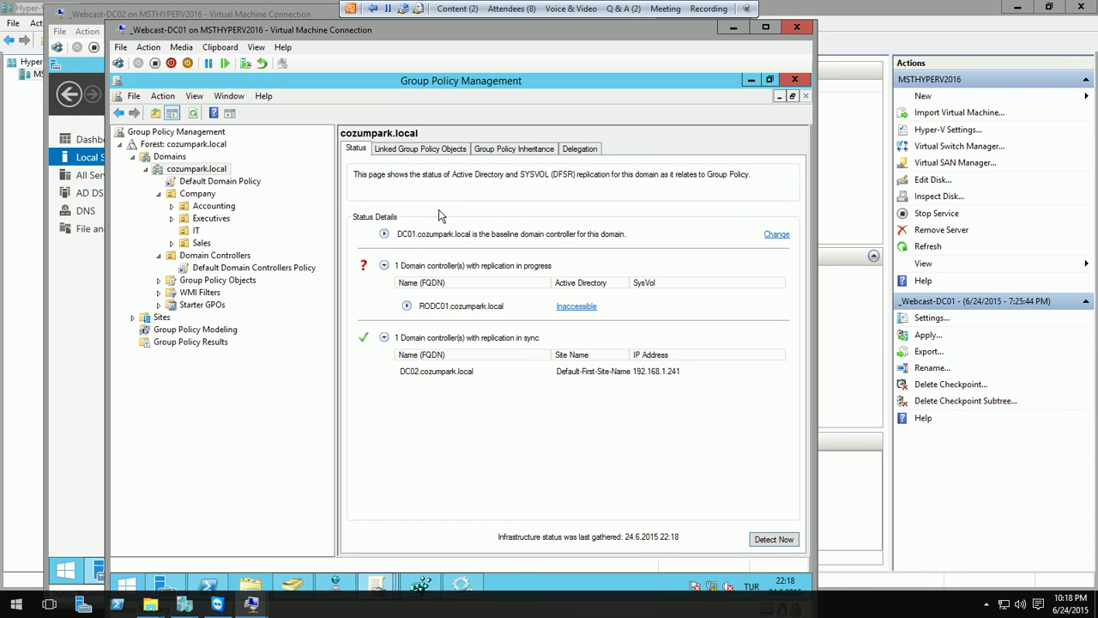
{"action": "left_click", "coordinate": [777, 235]}
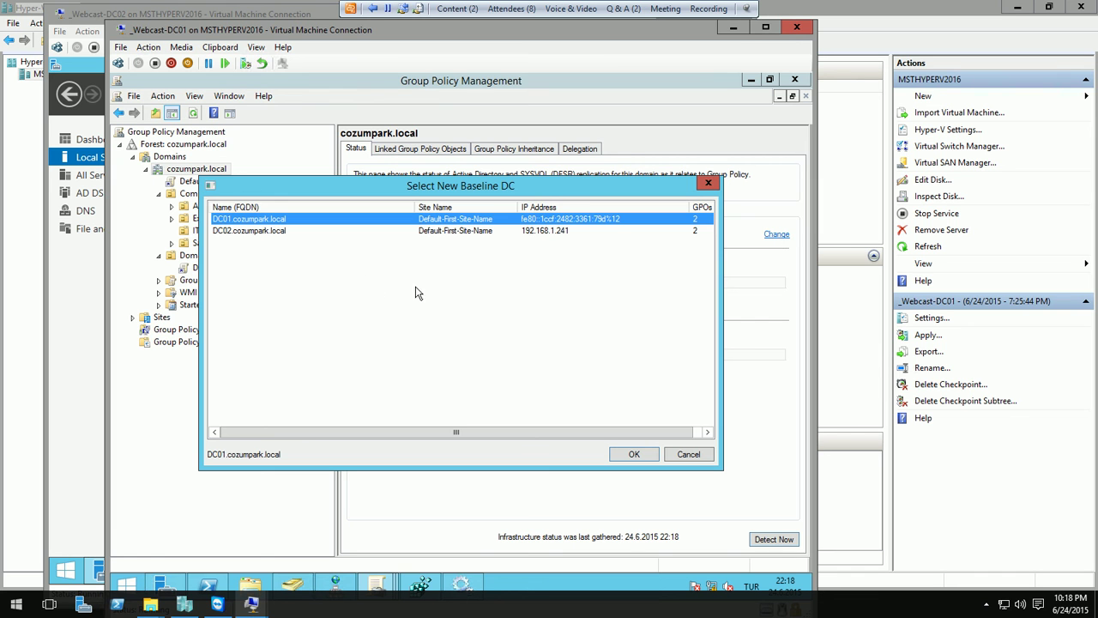
{"action": "left_click", "coordinate": [709, 185]}
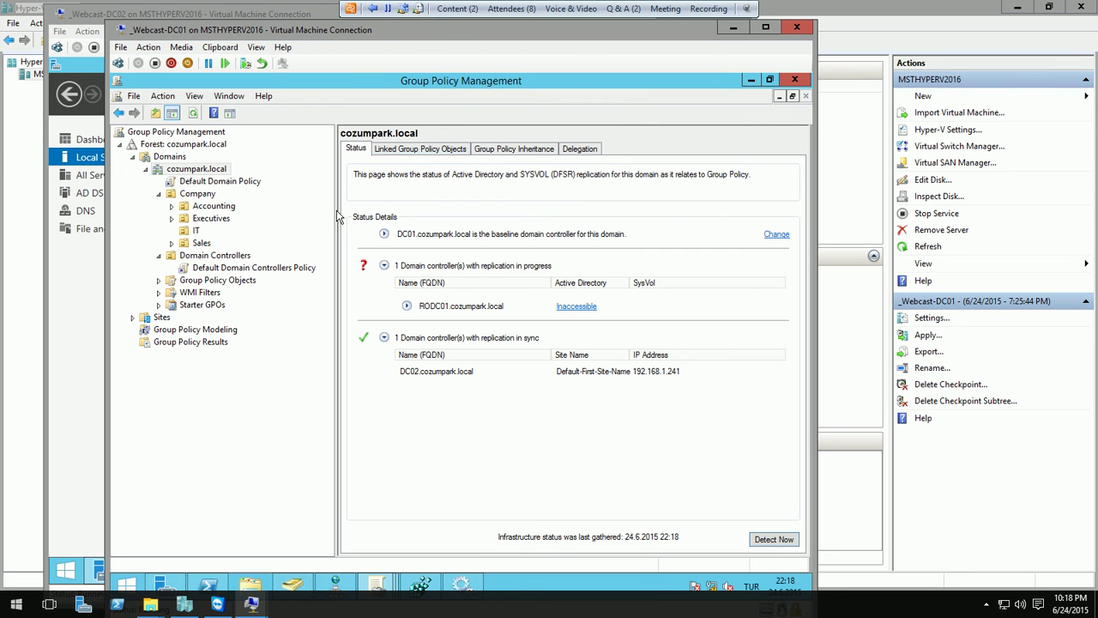
{"action": "left_click", "coordinate": [216, 343]}
- Run the Group Policy Results Wizard for Administrator, creating the report 'Administrator on DC01'
{"action": "right_click", "coordinate": [219, 344]}
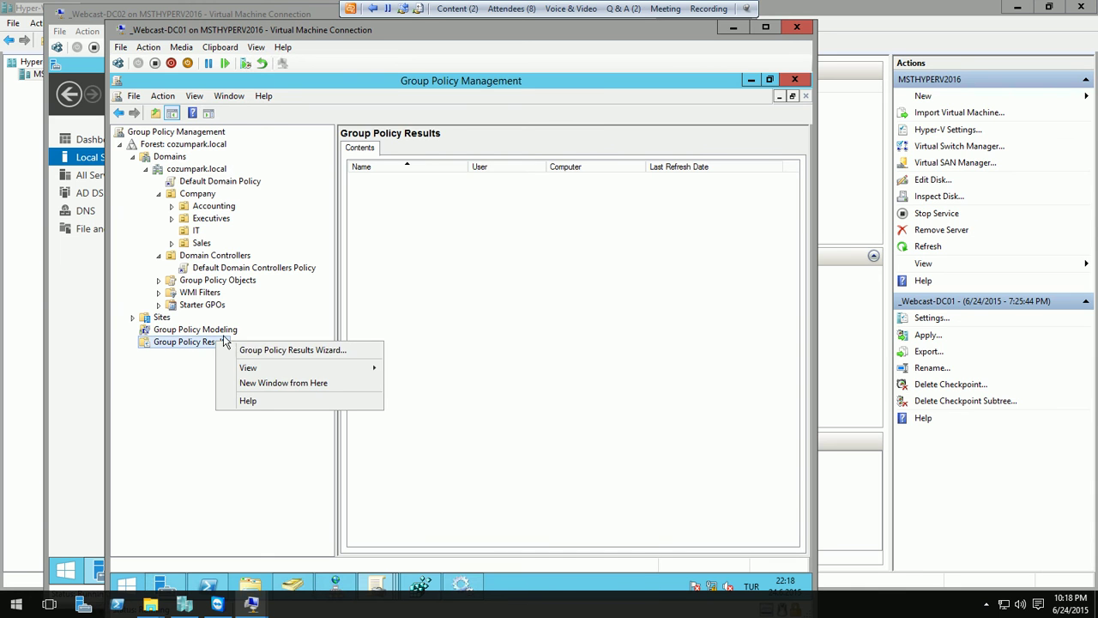
{"action": "left_click", "coordinate": [257, 352]}
{"action": "left_click", "coordinate": [396, 378]}
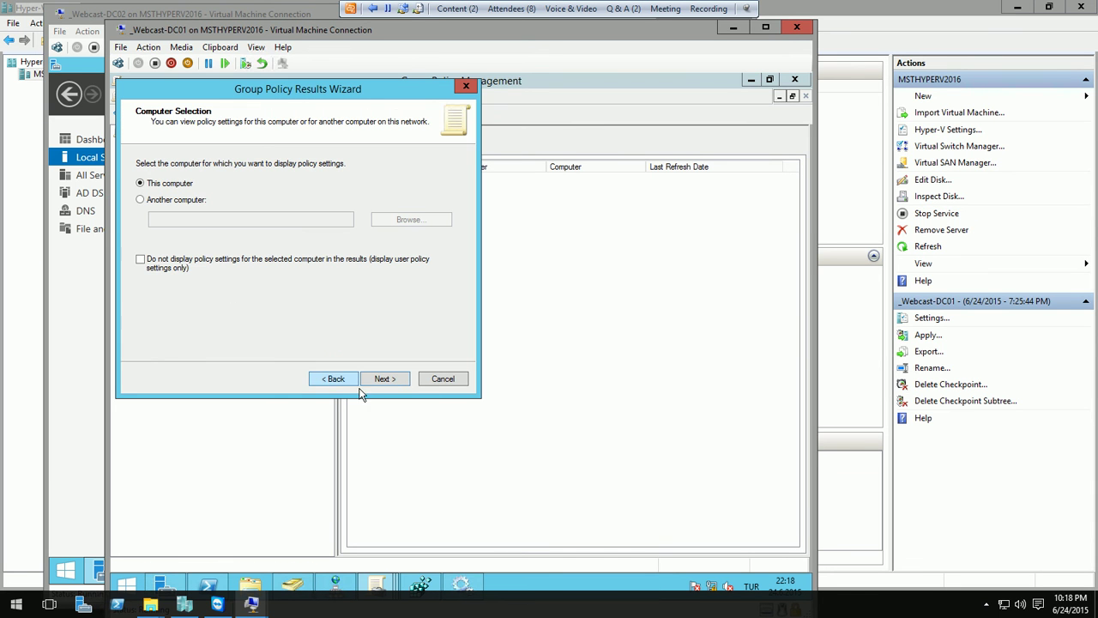
{"action": "left_click", "coordinate": [377, 378]}
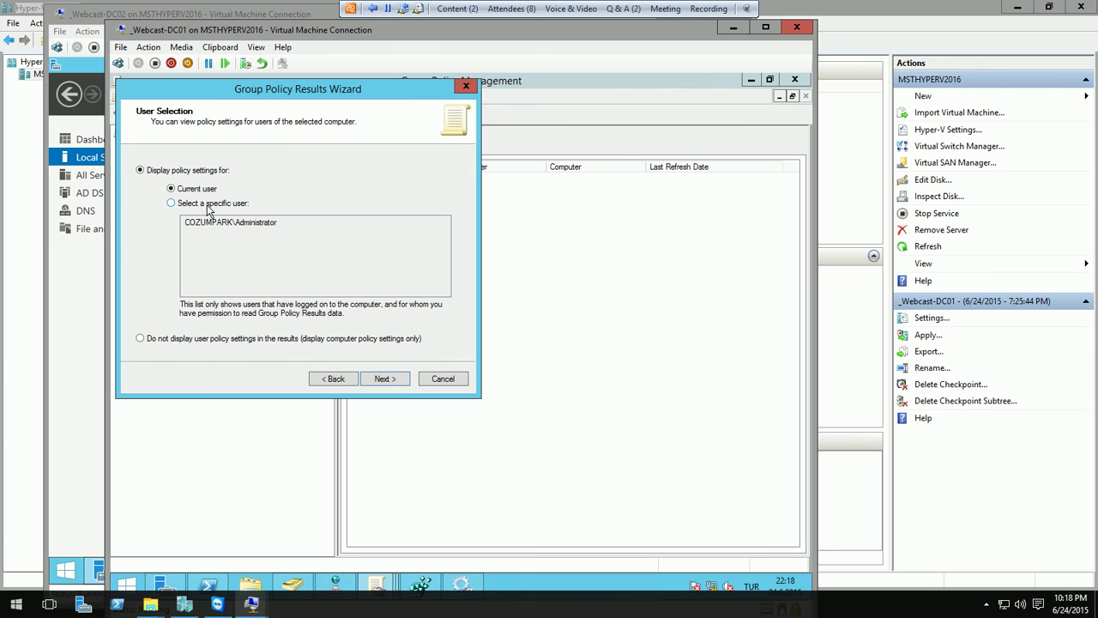
{"action": "left_click", "coordinate": [208, 204]}
{"action": "left_click", "coordinate": [382, 378]}
{"action": "left_click", "coordinate": [403, 378]}
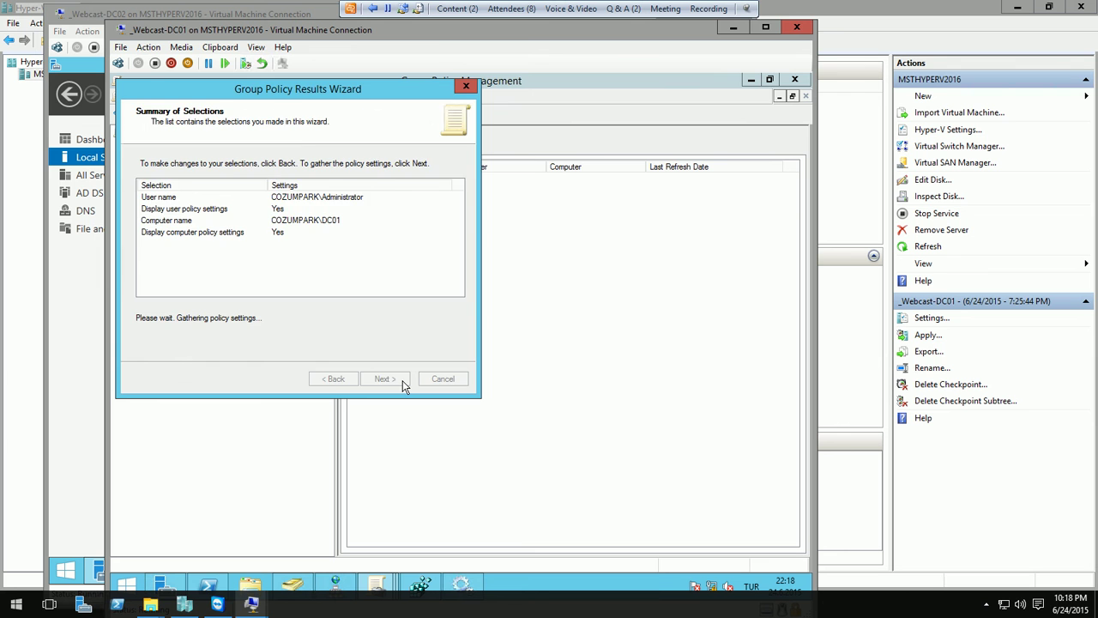
{"action": "left_click", "coordinate": [397, 381]}
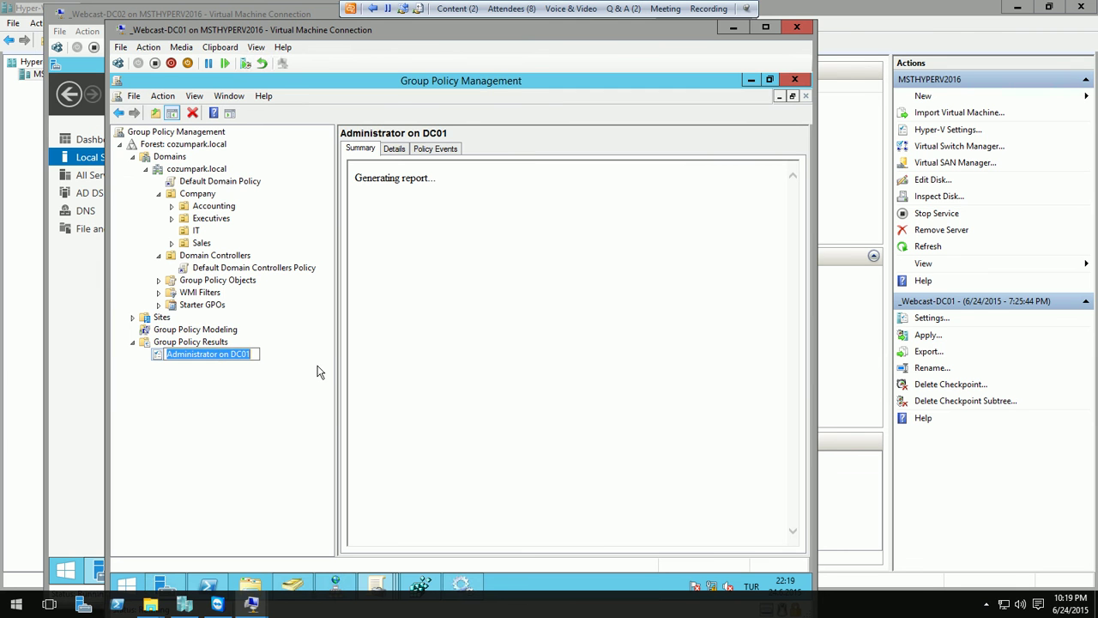
{"action": "left_click", "coordinate": [234, 369]}
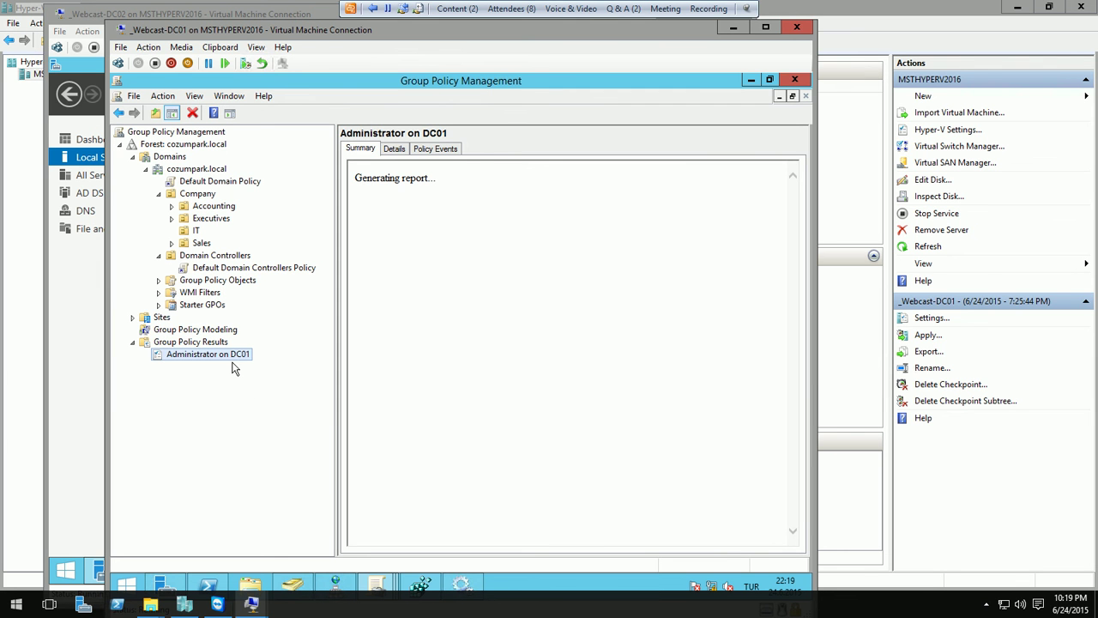
- Review the report's Details: Password Policy under Security Settings and the Group Policy event log
{"action": "left_click", "coordinate": [402, 149]}
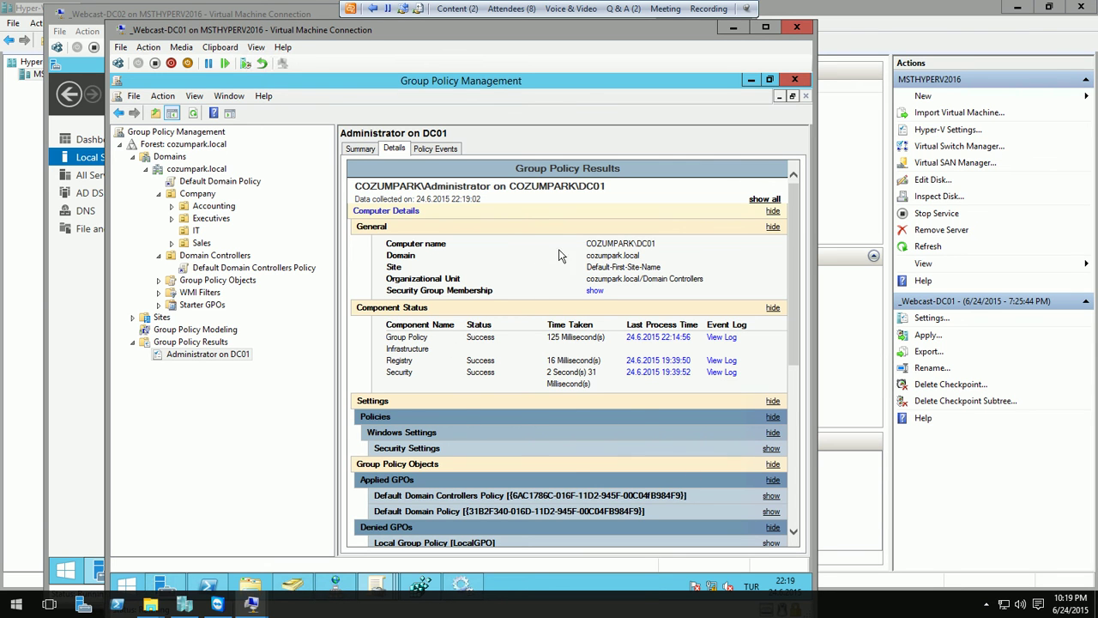
{"action": "left_click", "coordinate": [411, 450]}
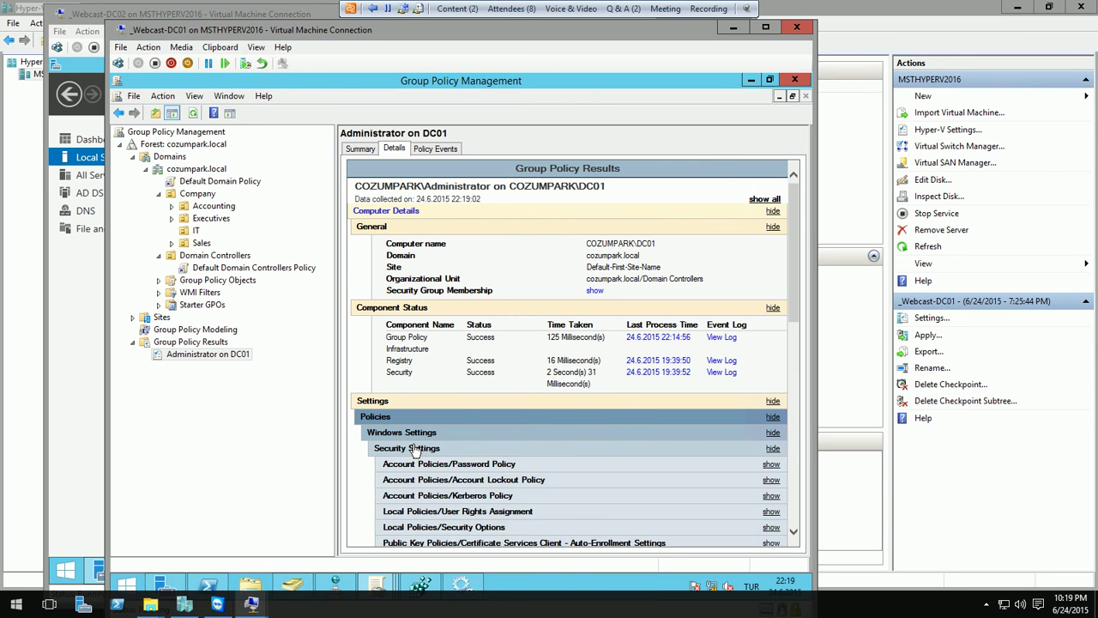
{"action": "left_click", "coordinate": [465, 470]}
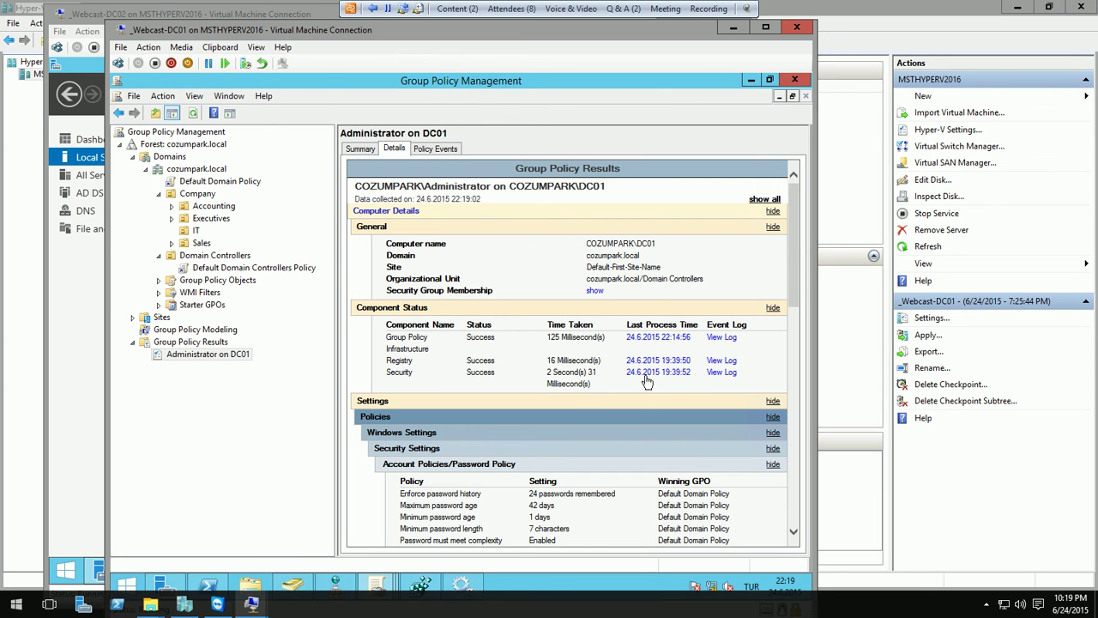
{"action": "left_click", "coordinate": [715, 339]}
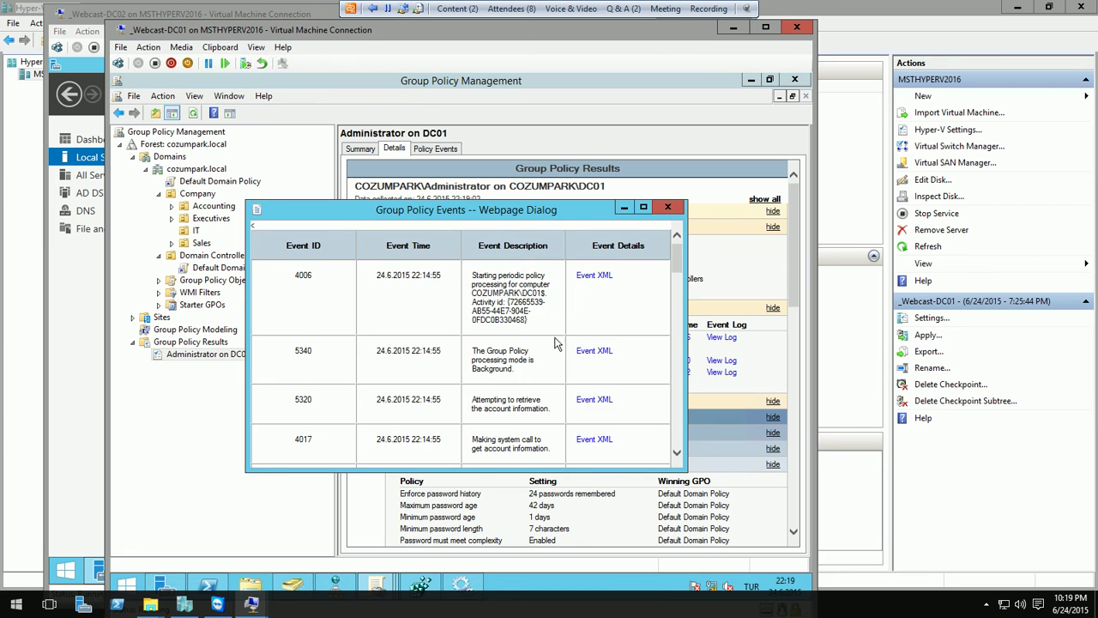
{"action": "scroll", "coordinate": [515, 382], "scroll_direction": "down", "scroll_amount": 5}
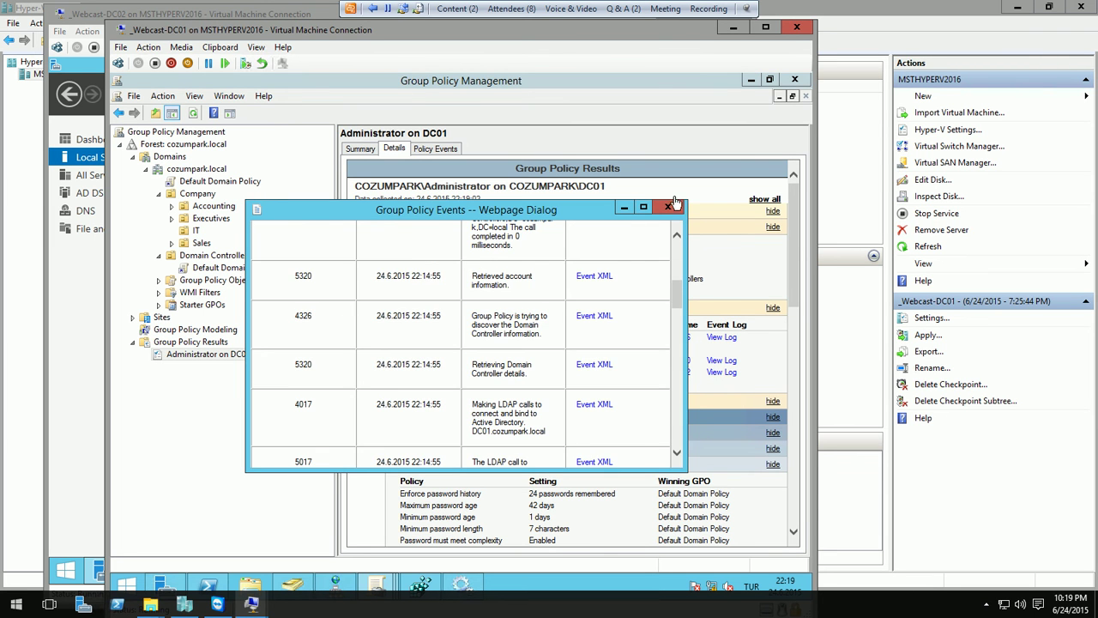
{"action": "left_click", "coordinate": [668, 207]}
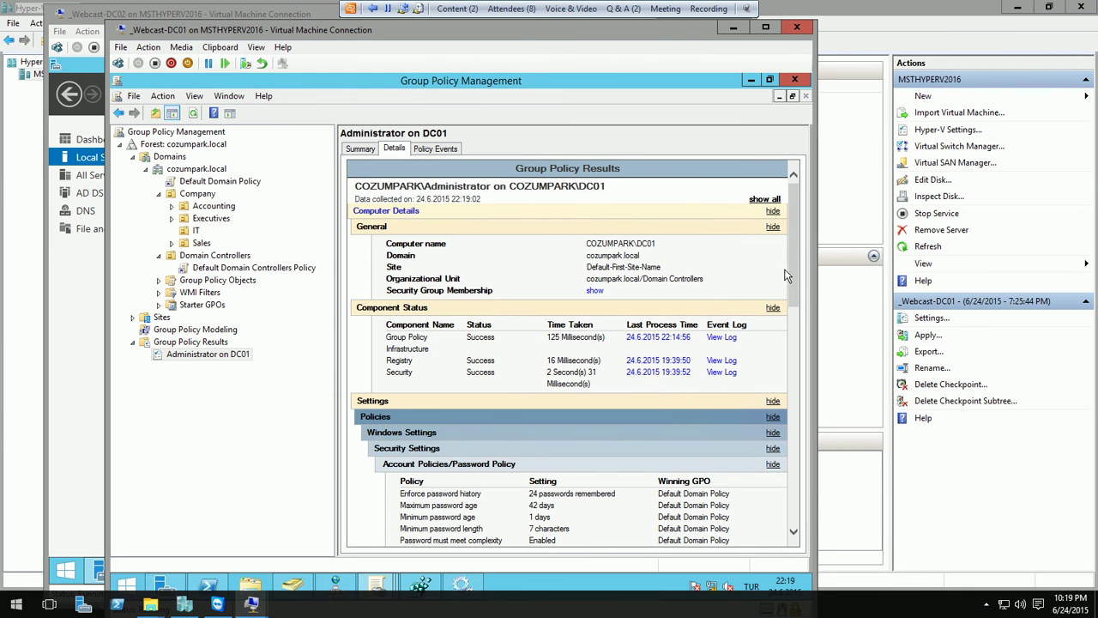
{"action": "left_click_drag", "start_coordinate": [795, 269], "coordinate": [827, 418]}
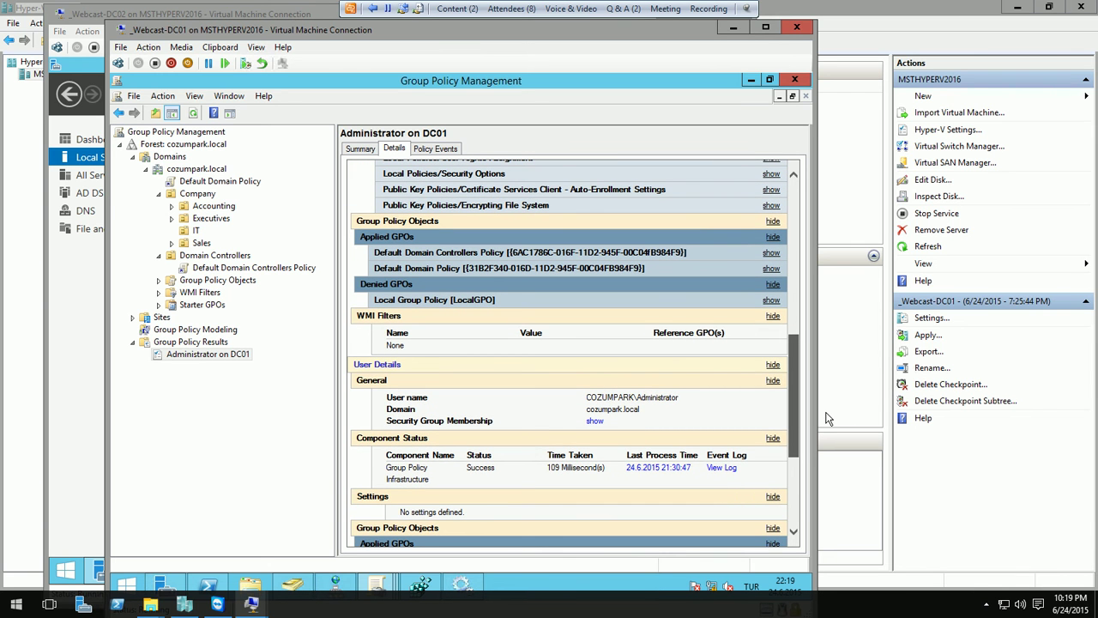
{"action": "left_click_drag", "start_coordinate": [828, 419], "coordinate": [828, 419]}
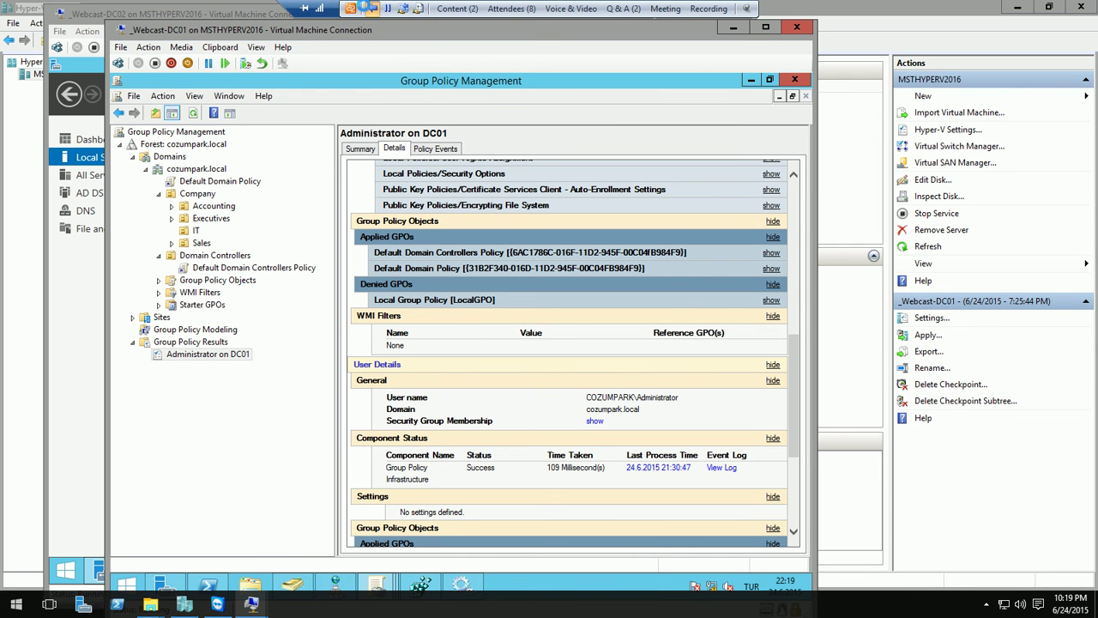
- Stop desktop sharing, present Sunum_Webcast_AD_Yenilikleri.pptx, and advance two slides
{"action": "left_click", "coordinate": [319, 9]}
{"action": "left_click", "coordinate": [26, 27]}
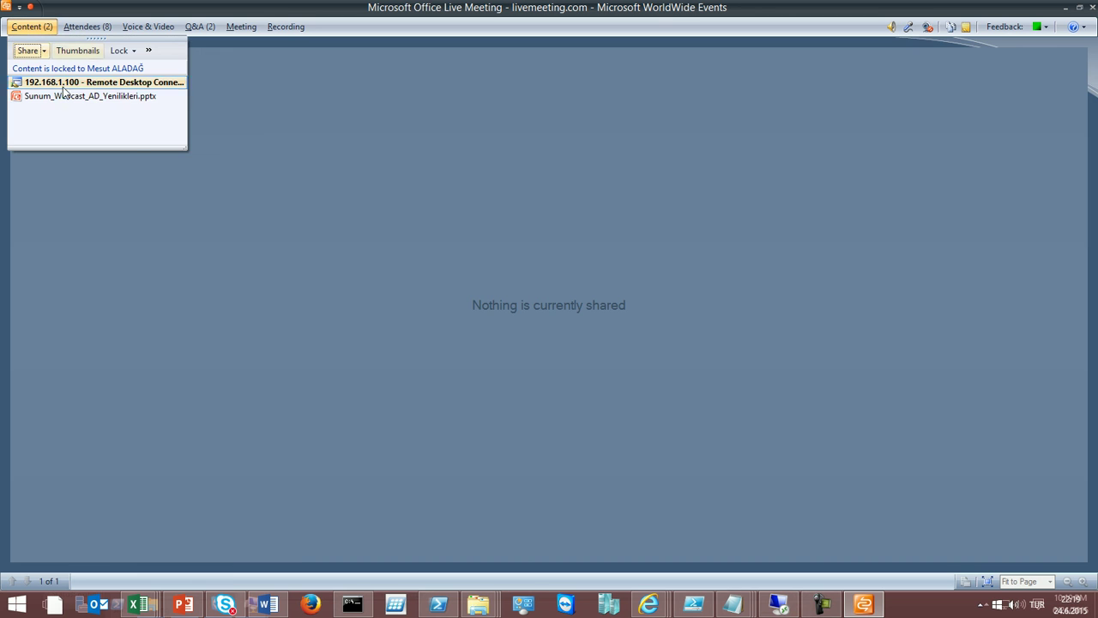
{"action": "left_click", "coordinate": [63, 96]}
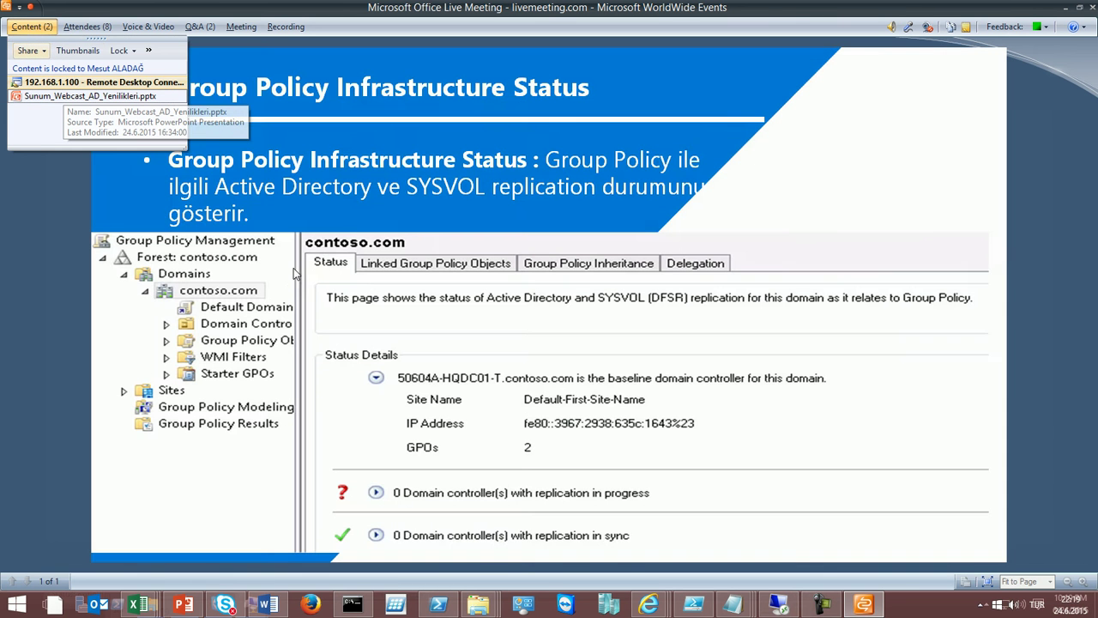
{"action": "key", "text": "Right"}
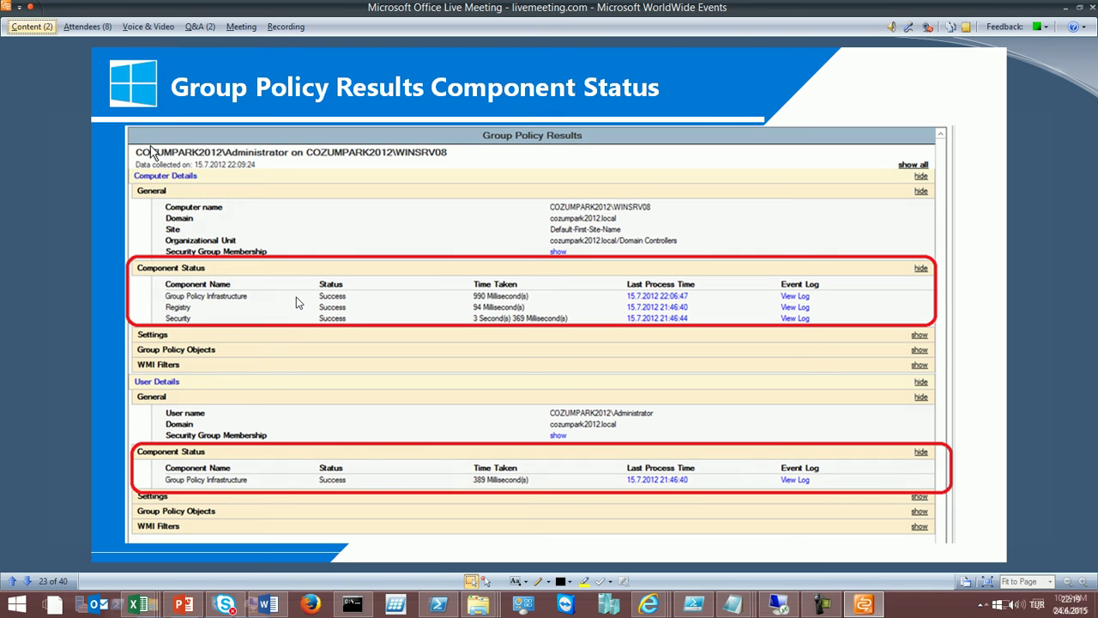
{"action": "key", "text": "Right"}
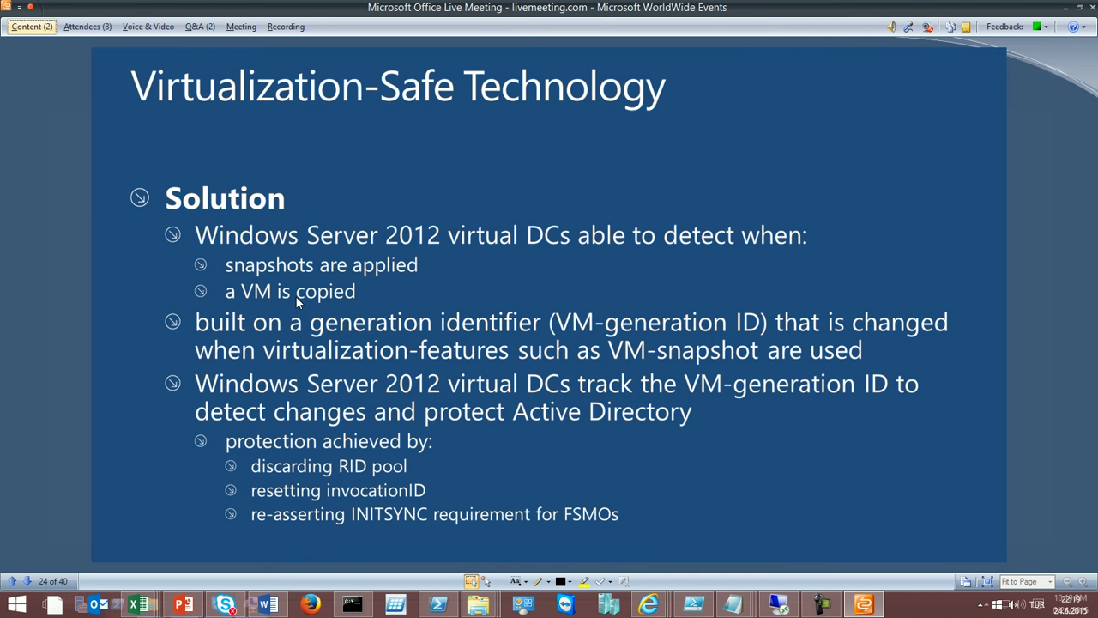